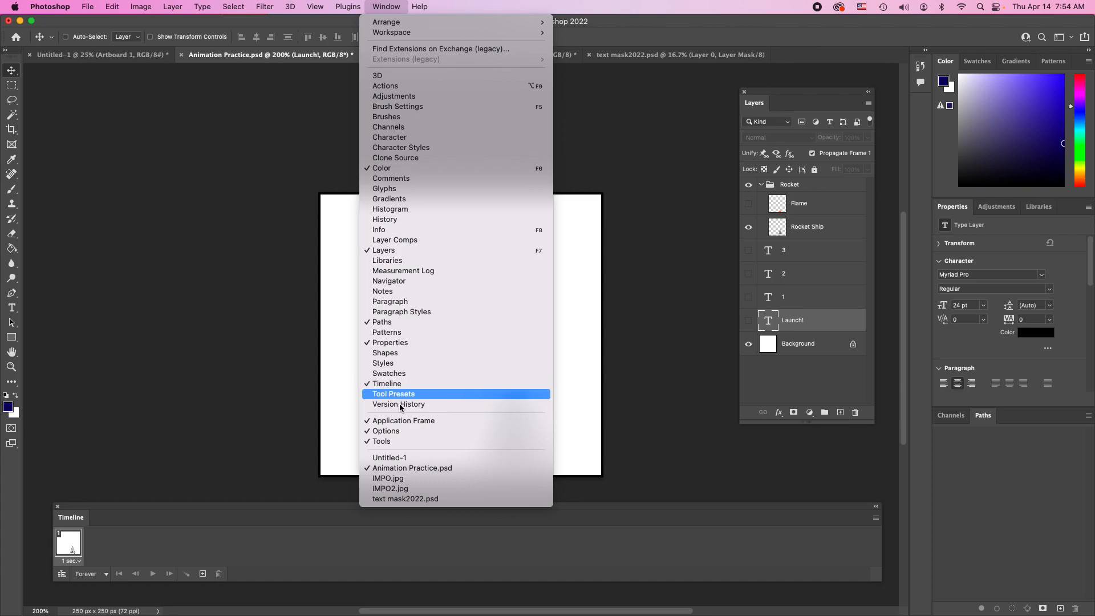
- Switch the animation to a video timeline and back to frame animation, keeping the Timeline clear of the canvas
left_click(429, 550)
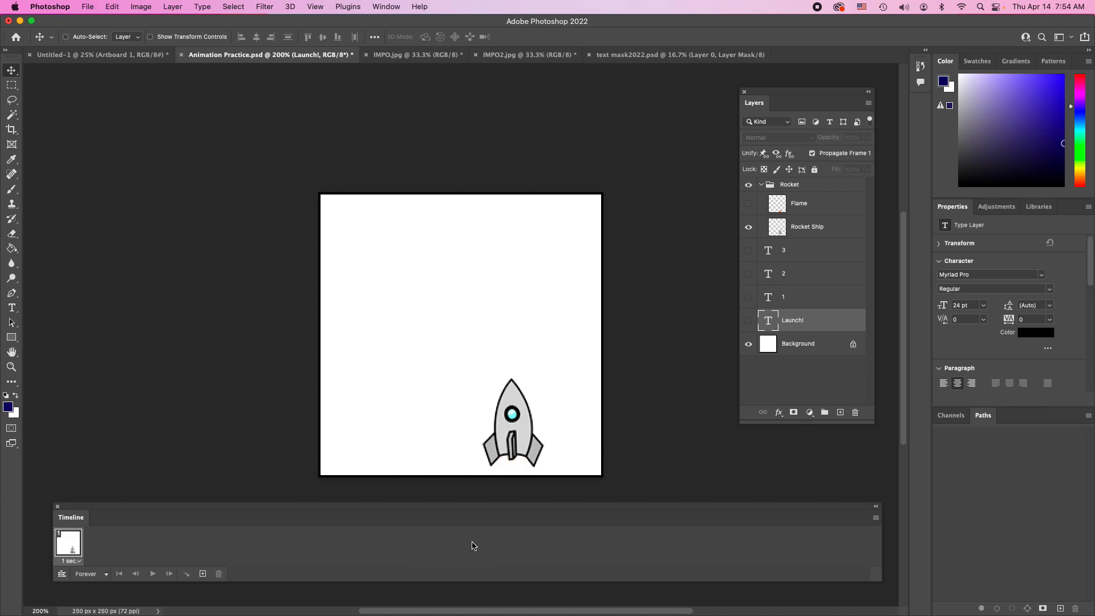
left_click(62, 574)
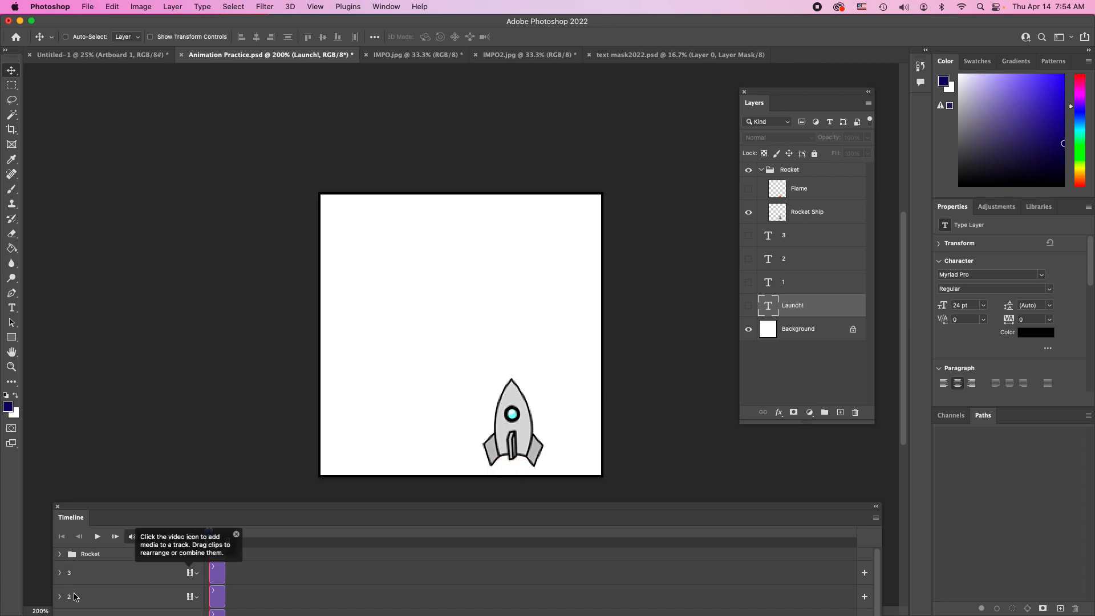
left_click_drag(222, 509, 211, 440)
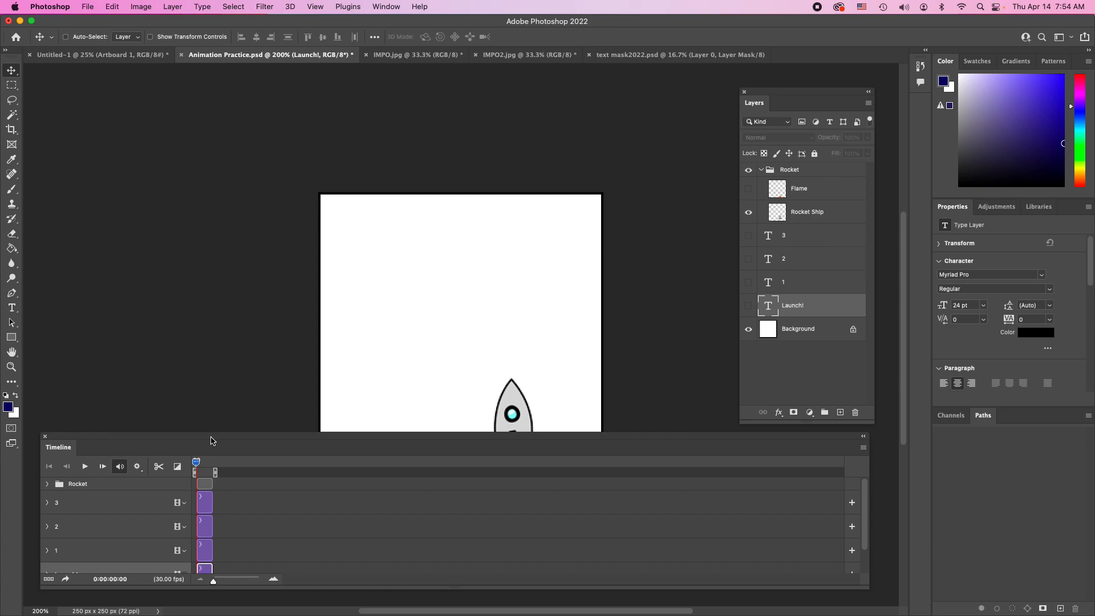
left_click(49, 580)
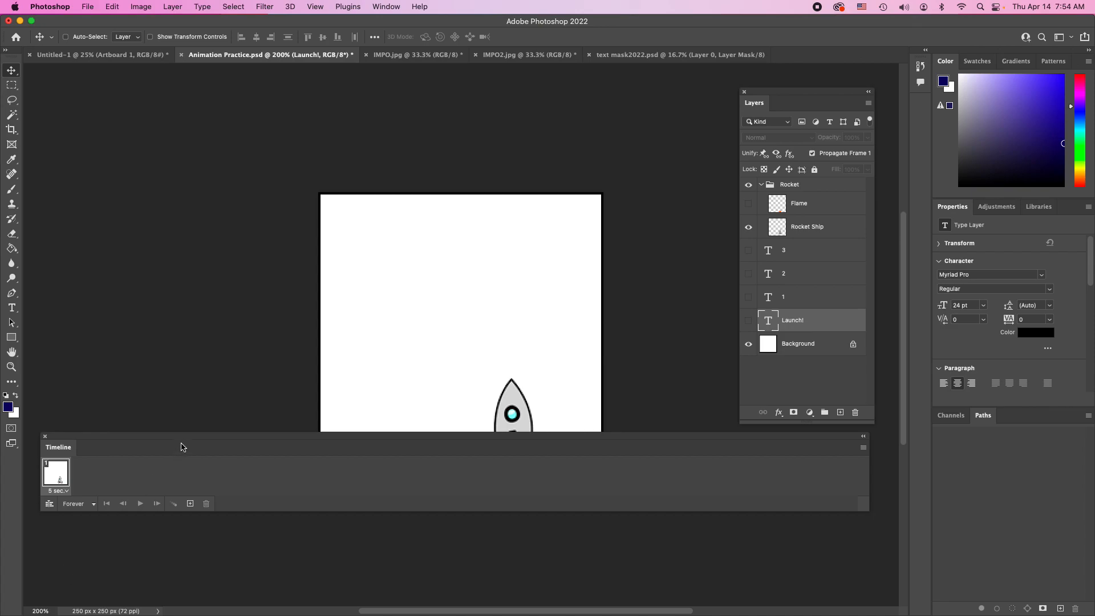
left_click_drag(194, 439, 205, 519)
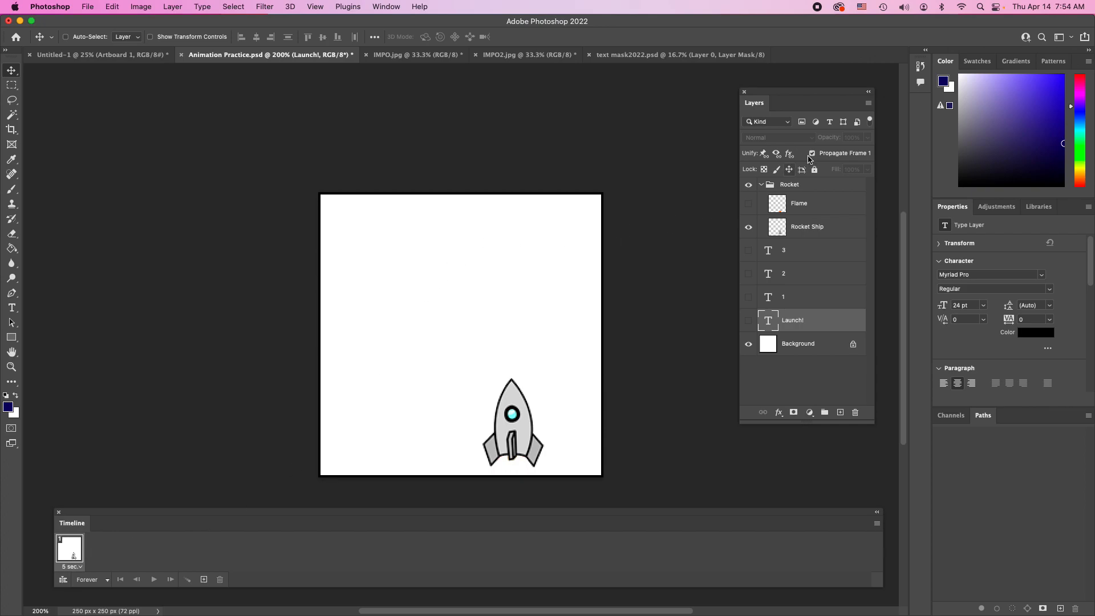
- Show the Flame, 3, 2, 1 and Launch! layers to review all the artwork, and hide them again
left_click(748, 204)
left_click(748, 250)
left_click(749, 274)
left_click(749, 297)
left_click(748, 321)
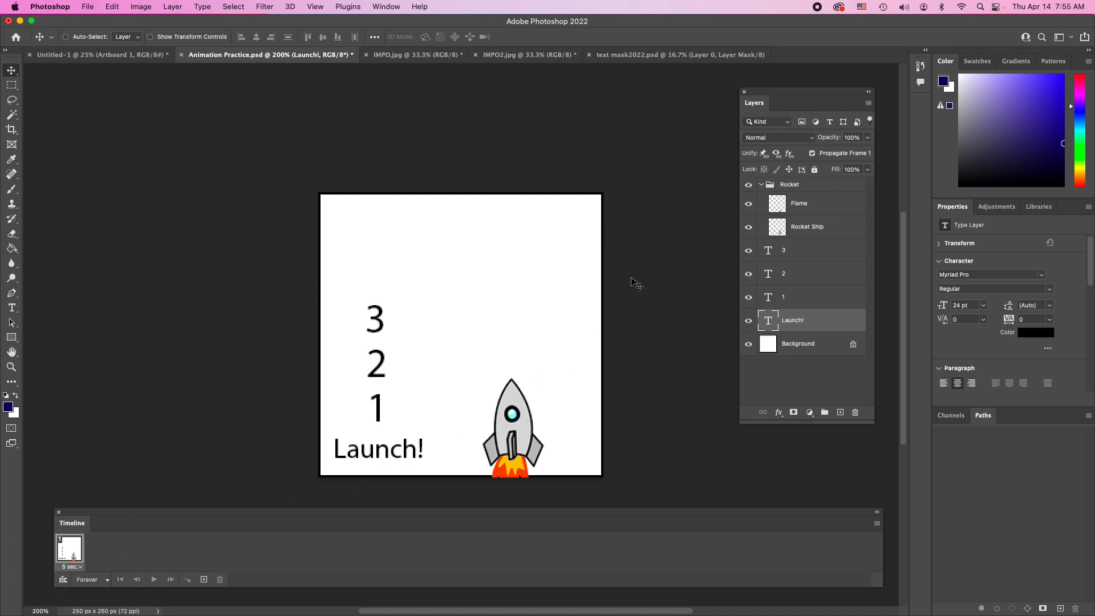
left_click(749, 203)
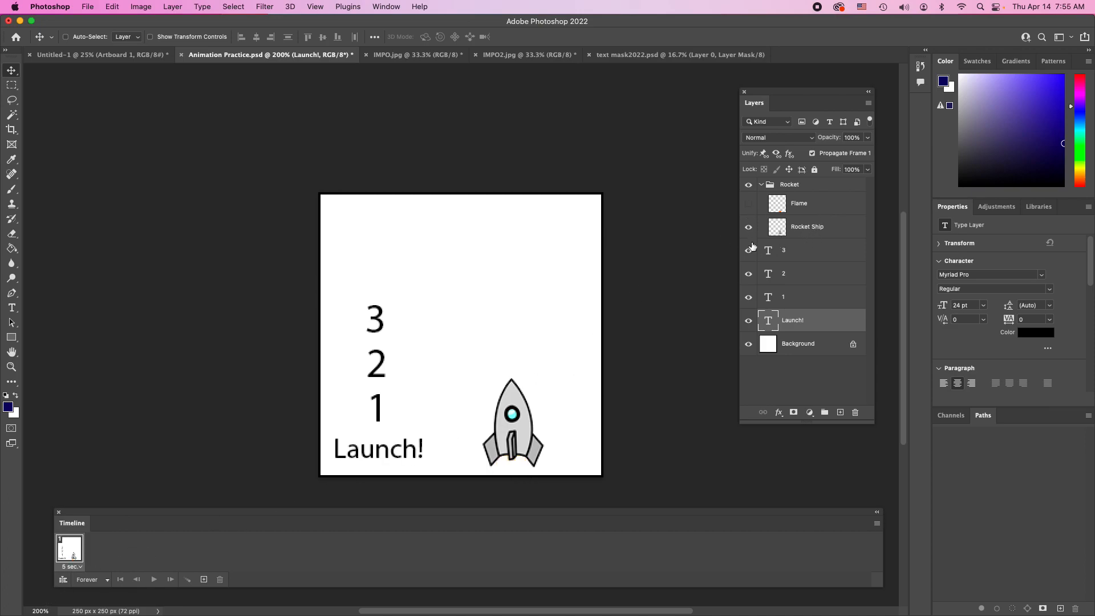
left_click(748, 251)
left_click(749, 275)
left_click(749, 297)
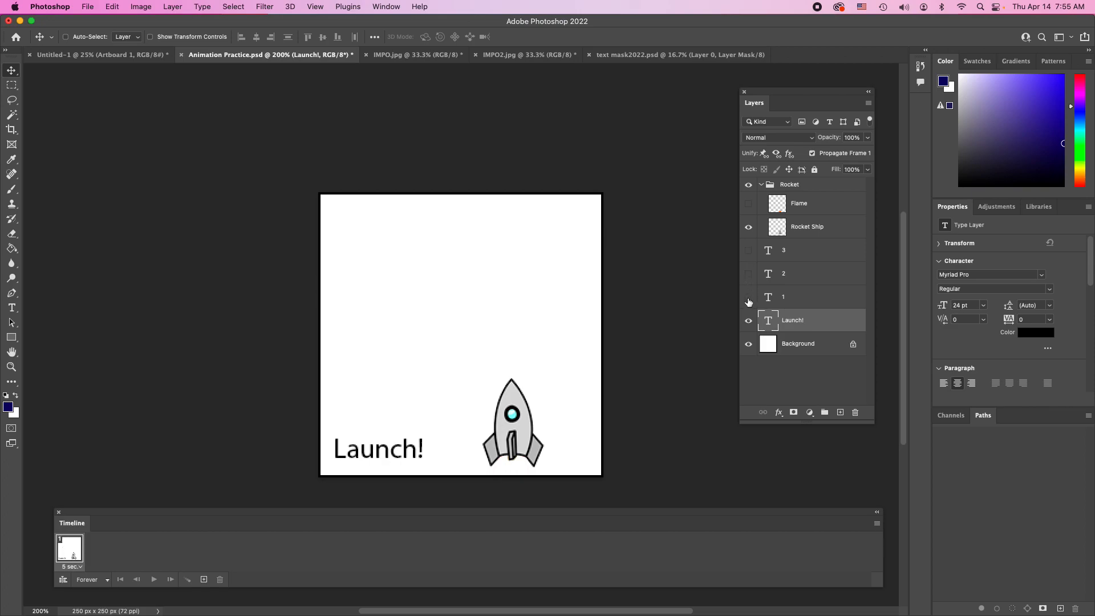
left_click(748, 321)
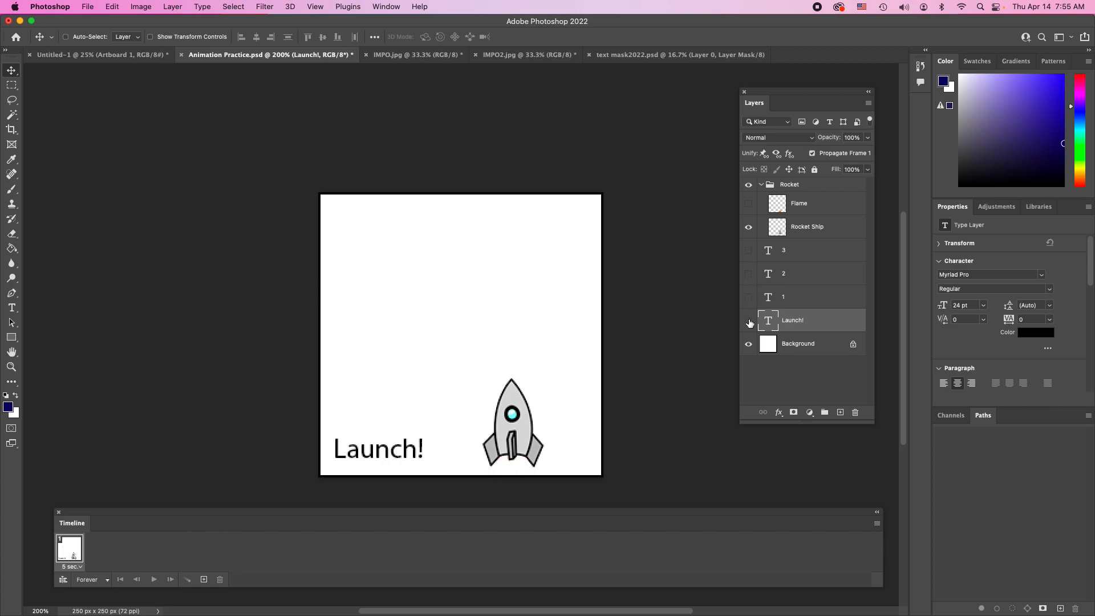
- Show text layer 3 in frame 1, and add a second frame that shows layer 2 instead of layer 3
left_click(749, 251)
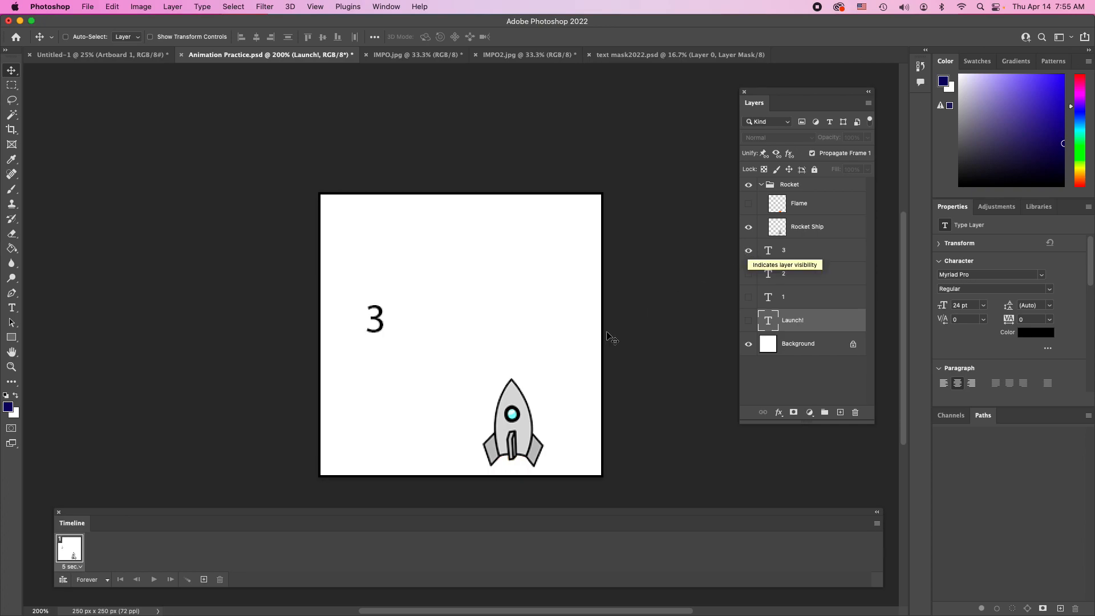
left_click(203, 579)
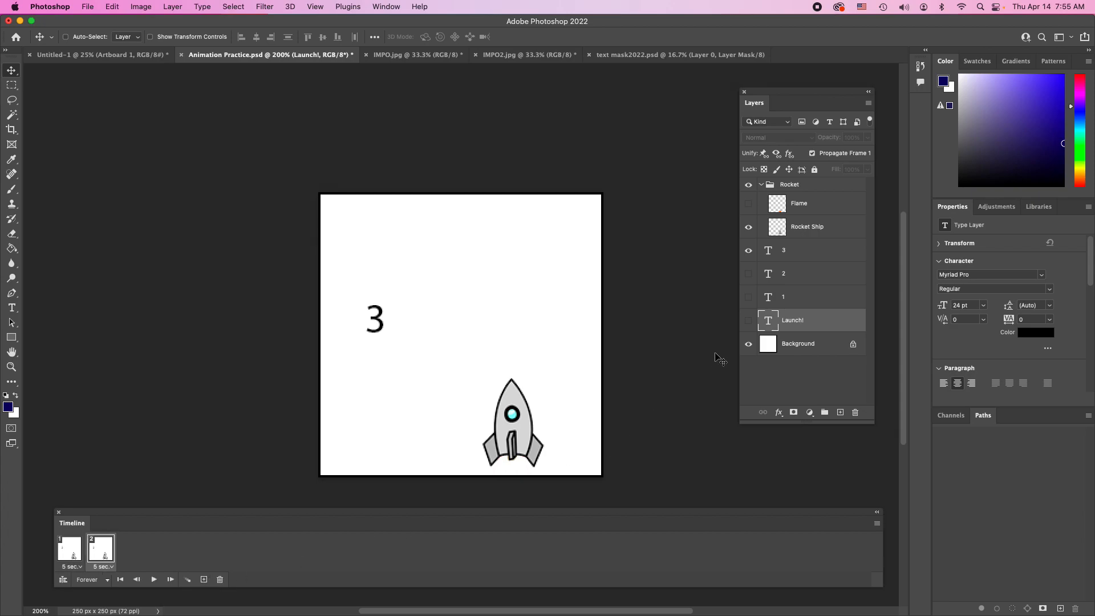
left_click(748, 251)
left_click(749, 275)
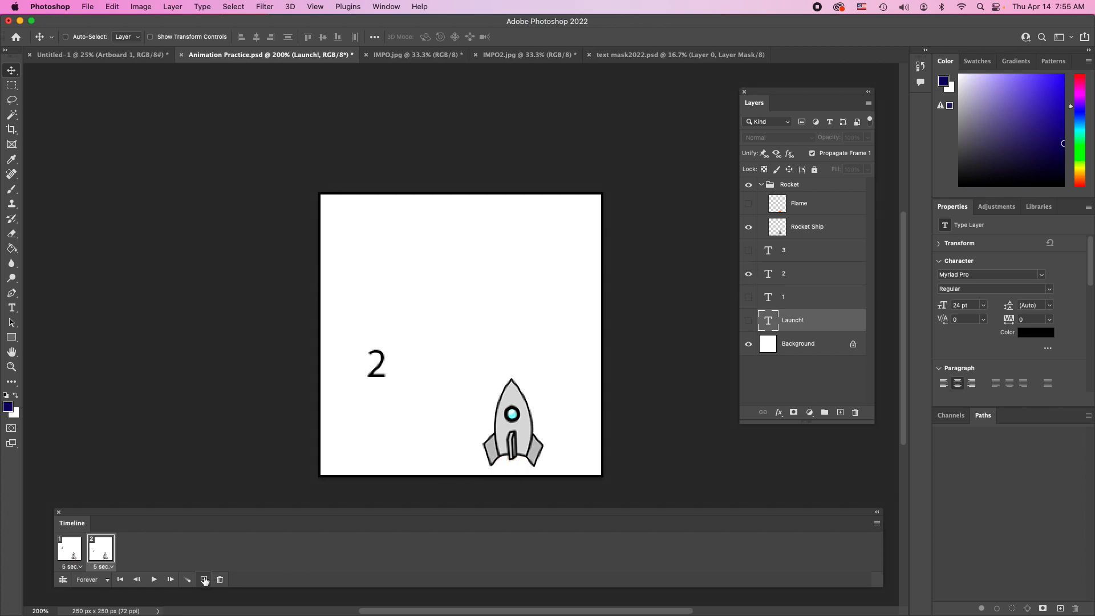
- Add a third frame showing text layer 1 instead of 2, and a fourth frame showing Launch! instead of 1
left_click(204, 579)
left_click(748, 275)
left_click(749, 298)
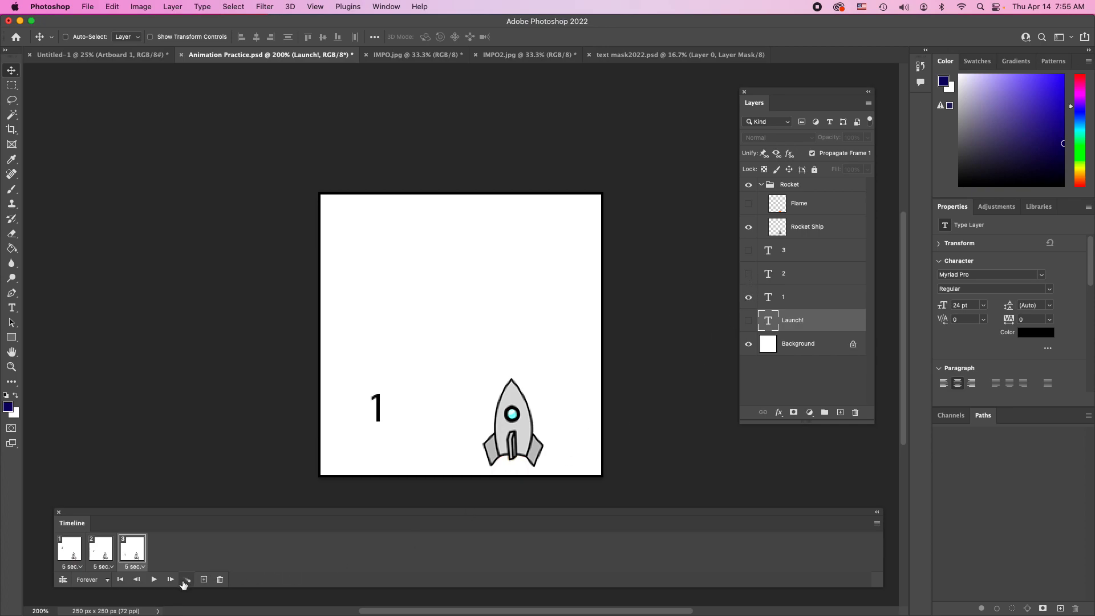
left_click(204, 579)
left_click(749, 298)
left_click(749, 321)
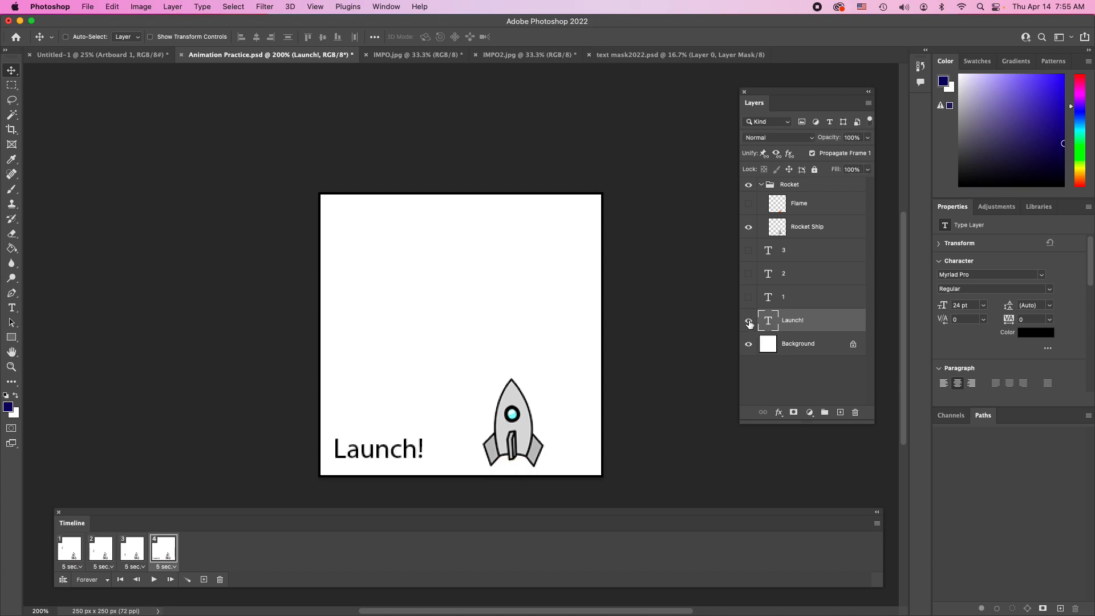
- Add a fifth frame with the Launch! layer hidden and the Flame layer shown under the rocket
left_click(204, 580)
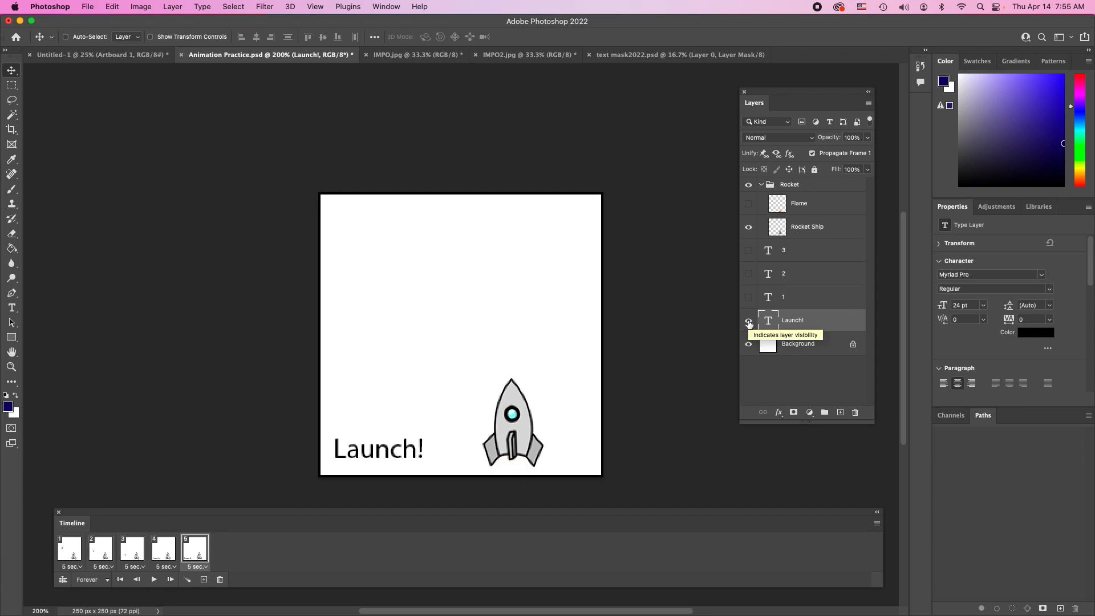
left_click(749, 321)
left_click(749, 204)
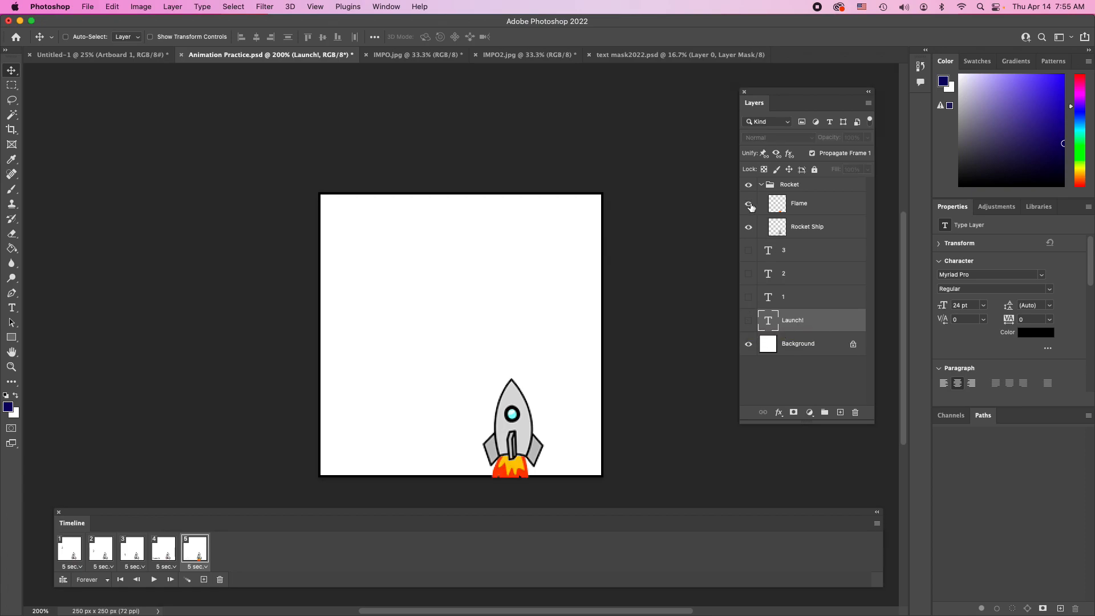
- Add a sixth frame and move the Rocket Ship and Flame layers together straight up until only the flame tips remain on the canvas
left_click(203, 580)
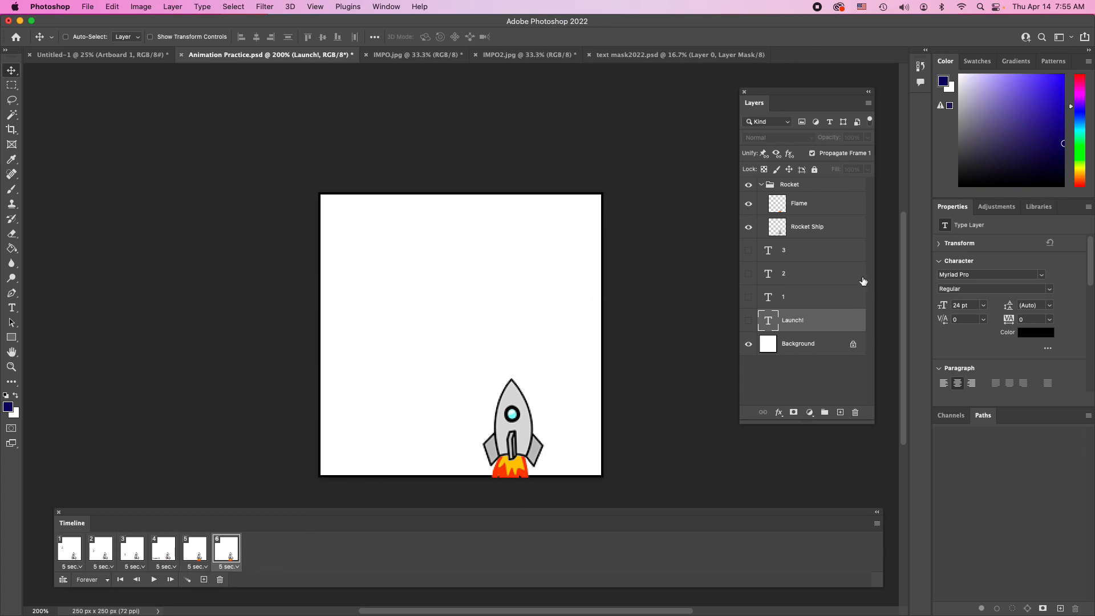
left_click(806, 228)
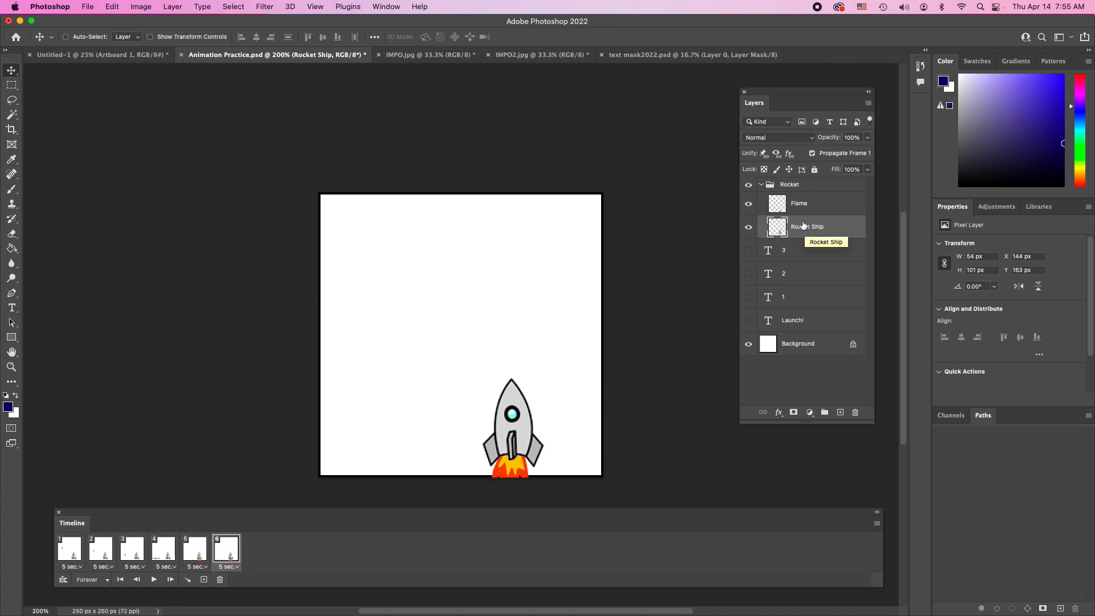
left_click(799, 205, "shift")
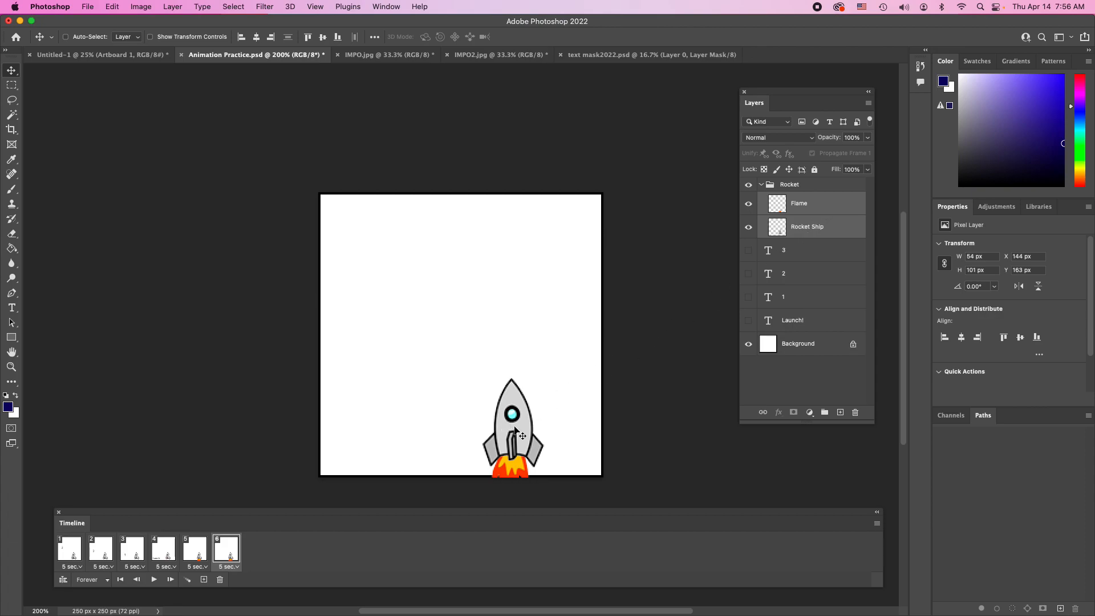
left_click_drag(525, 441, 516, 205)
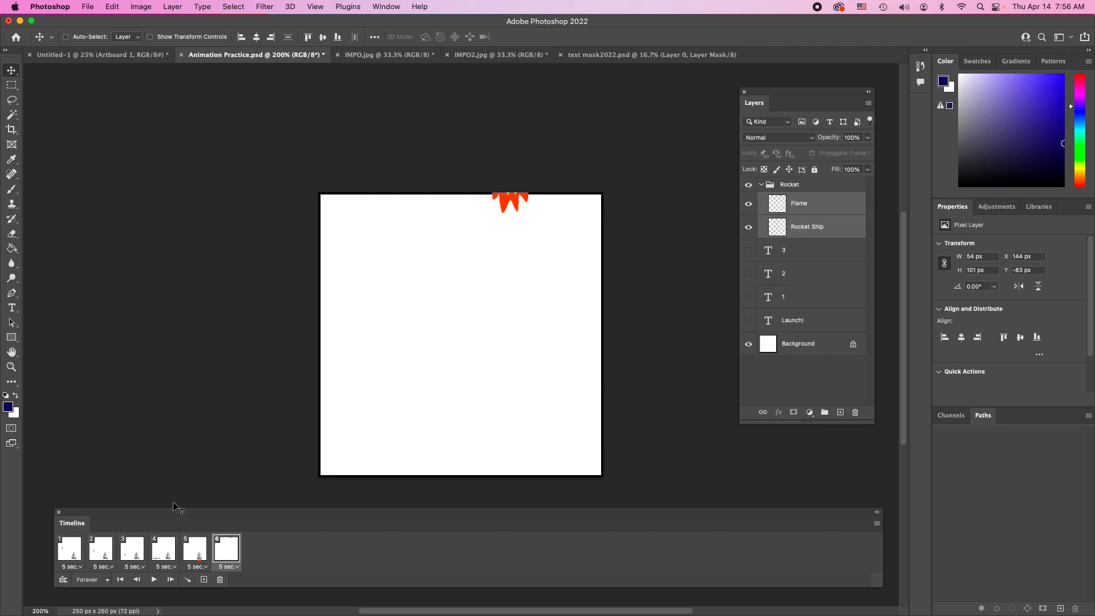
- Play the animation from the first frame to check its timing, and stop it
left_click(71, 554)
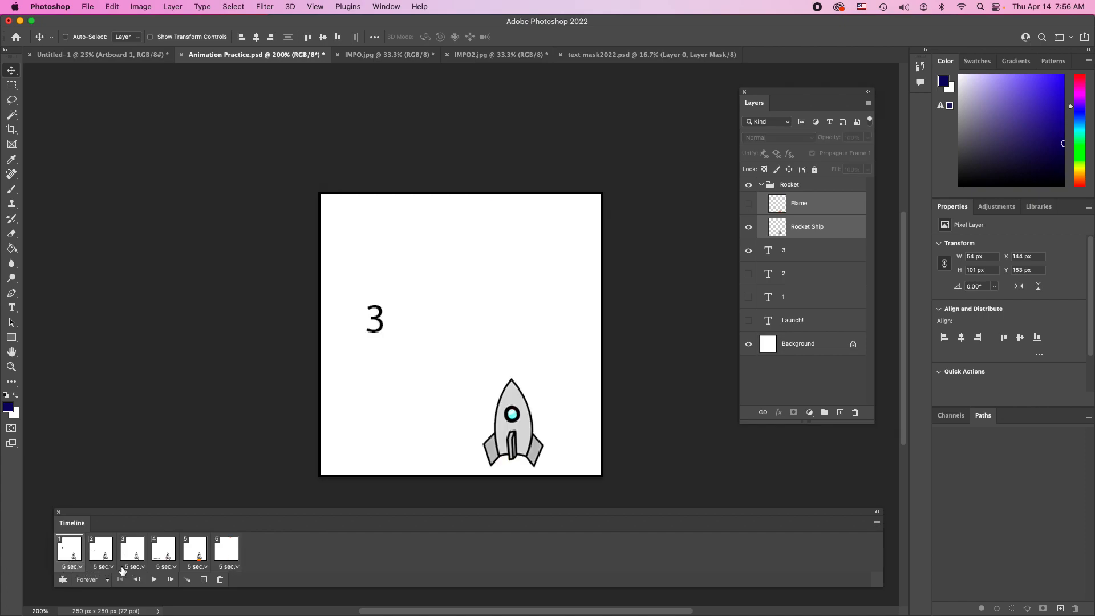
left_click(154, 580)
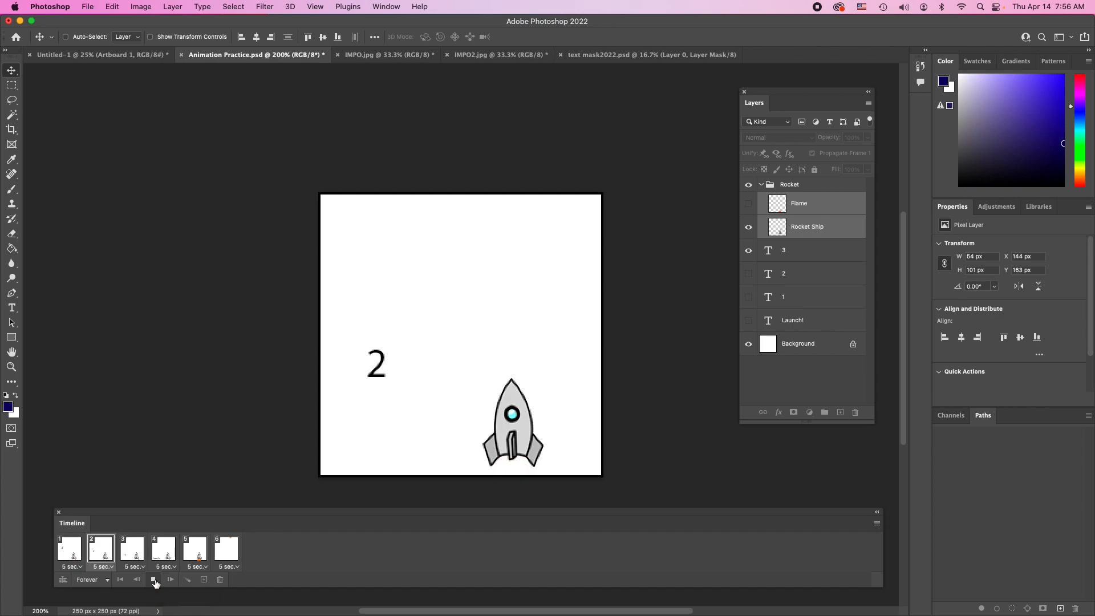
left_click(153, 580)
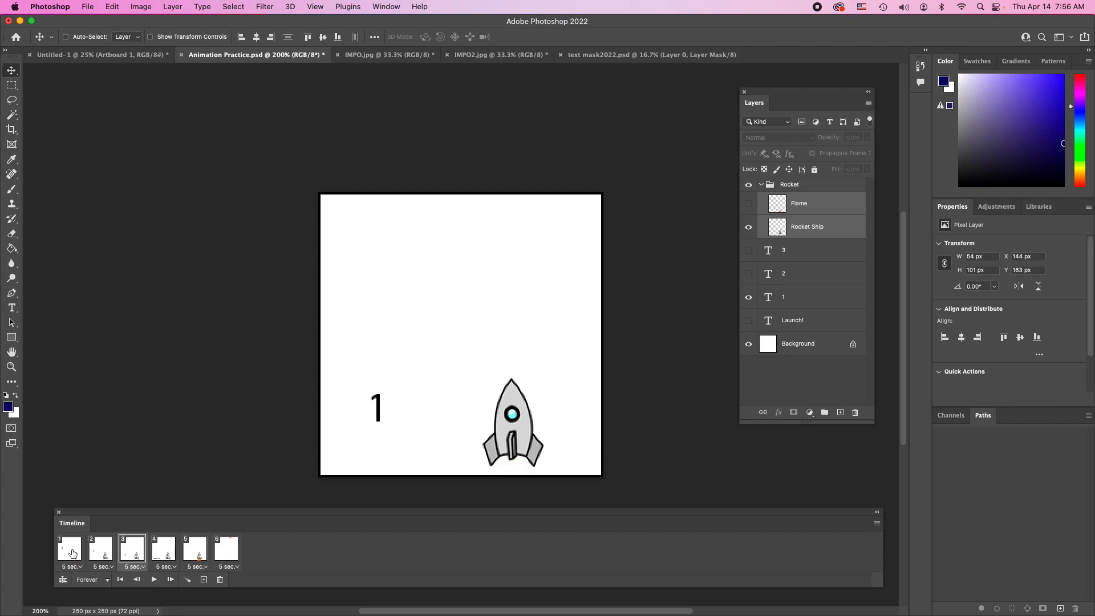
- Set the delay of all six frames to 1.0 second and preview the animation
left_click(71, 551)
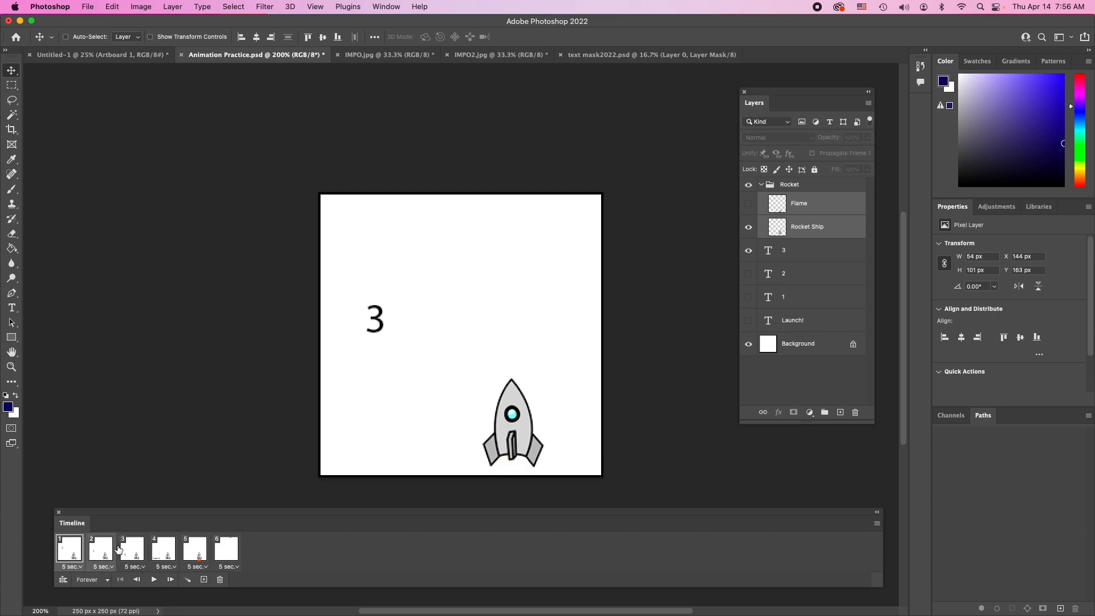
left_click(238, 569)
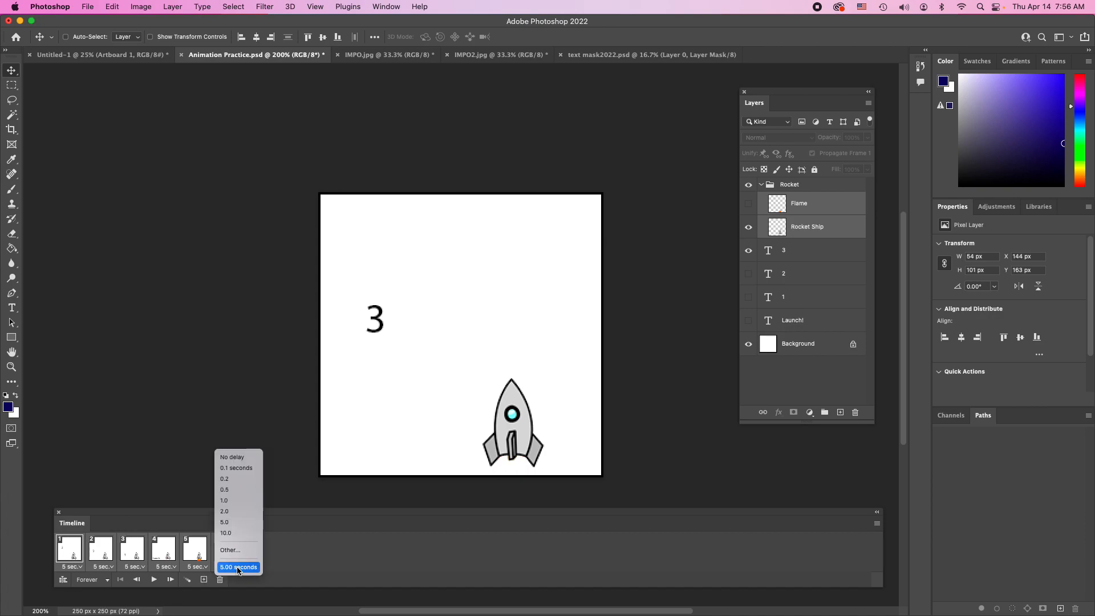
left_click(234, 501)
left_click(154, 579)
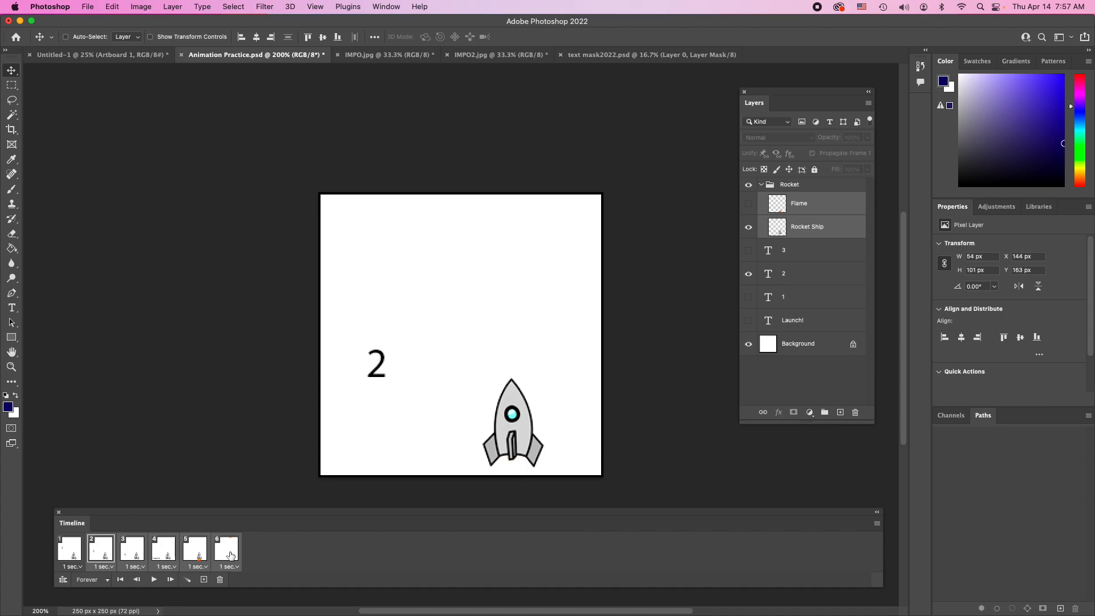
key("space")
- Set the delay of all six frames to 0.5 seconds and play the animation from the first frame
left_click(80, 567)
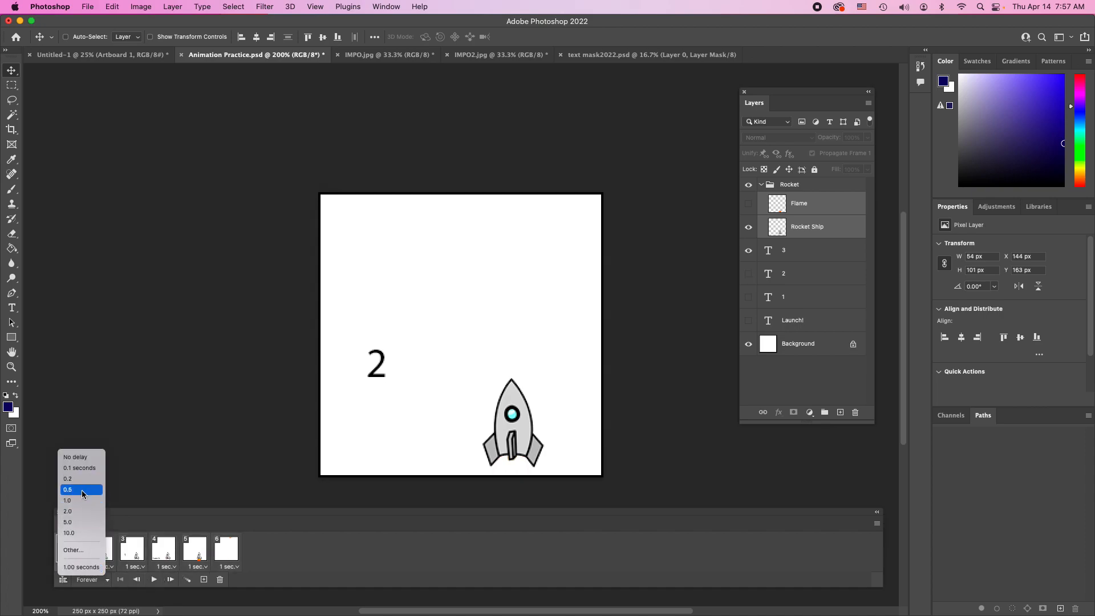
left_click(82, 491)
left_click(100, 548)
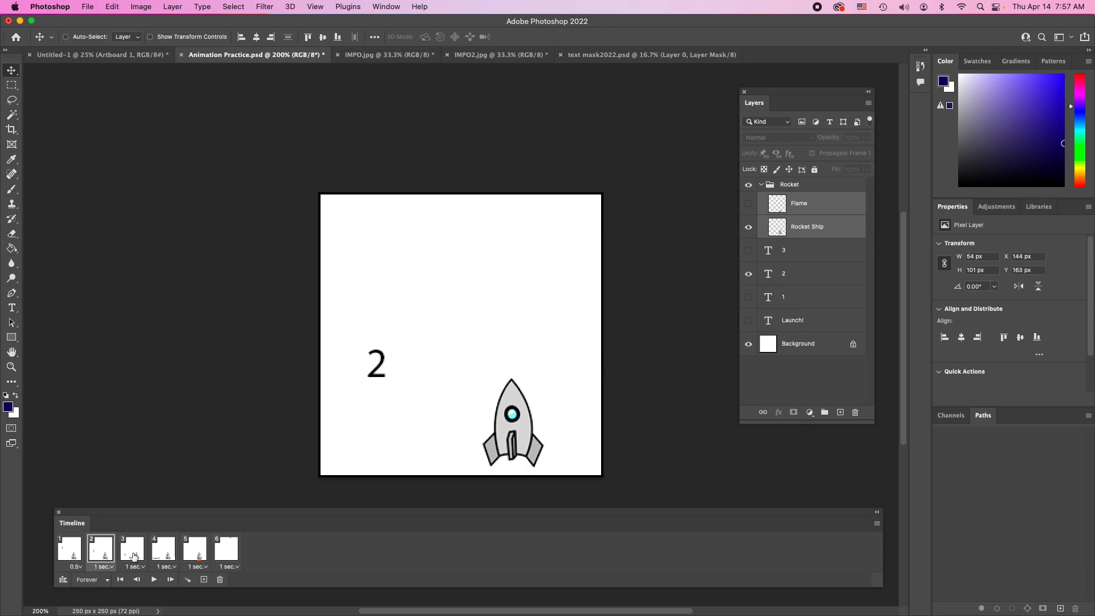
left_click(109, 567)
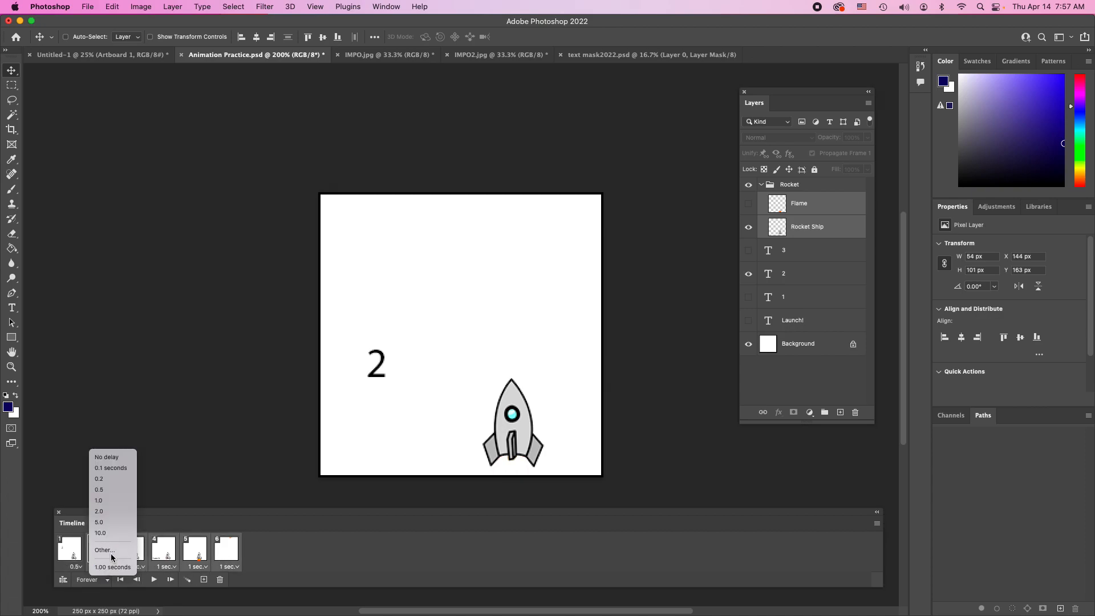
left_click(110, 492)
left_click(69, 548)
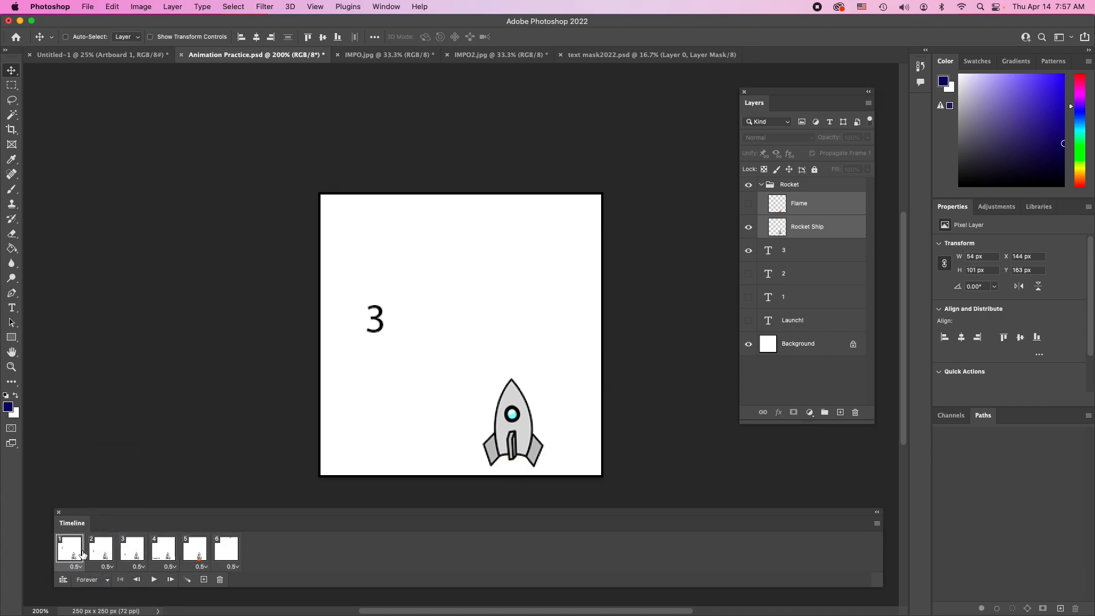
left_click(154, 581)
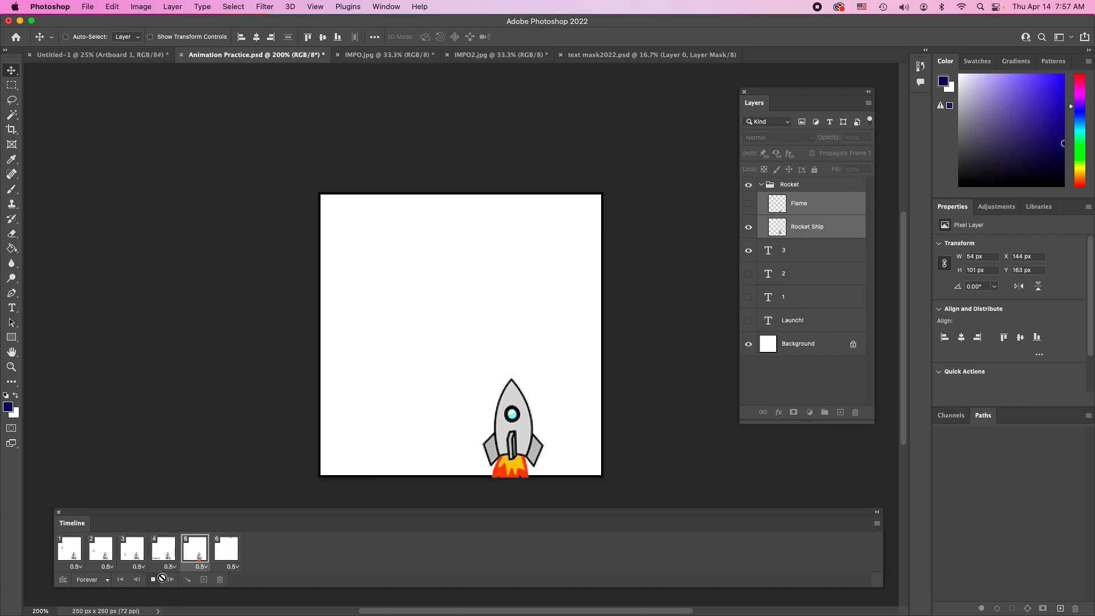
- Tween frames 5 and 6 with 5 added frames, using all layers, position, opacity and effects, and return to frame 1
left_click(204, 553)
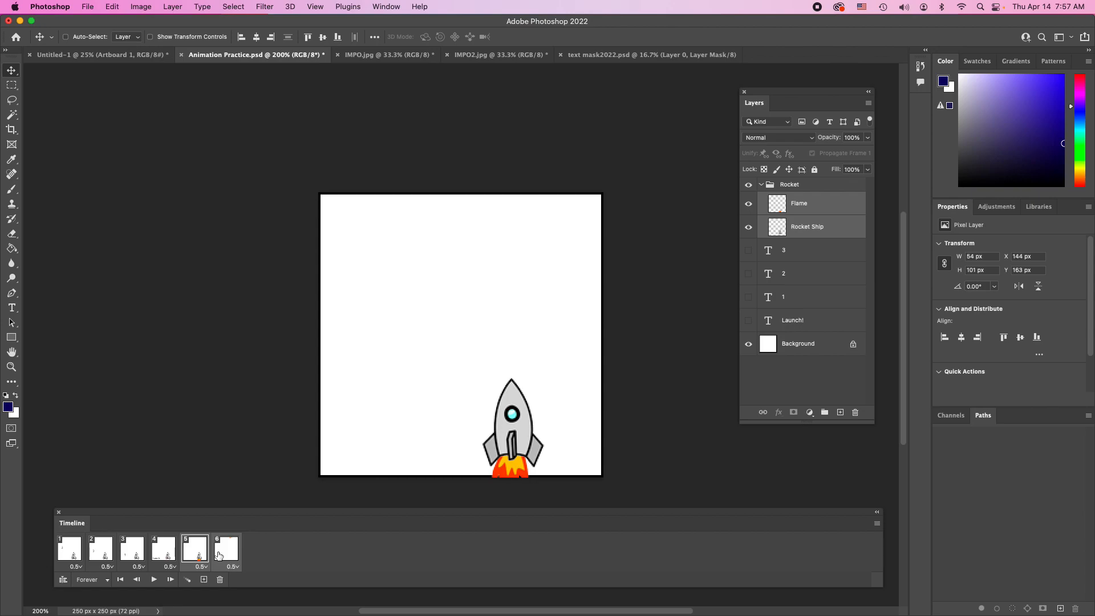
left_click(186, 580)
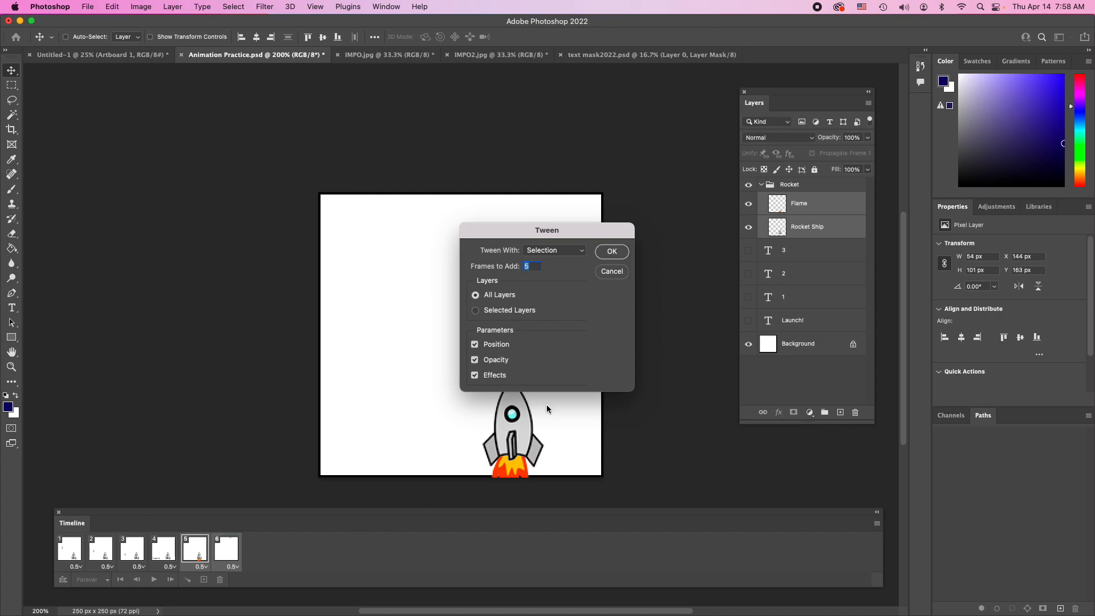
left_click(621, 252)
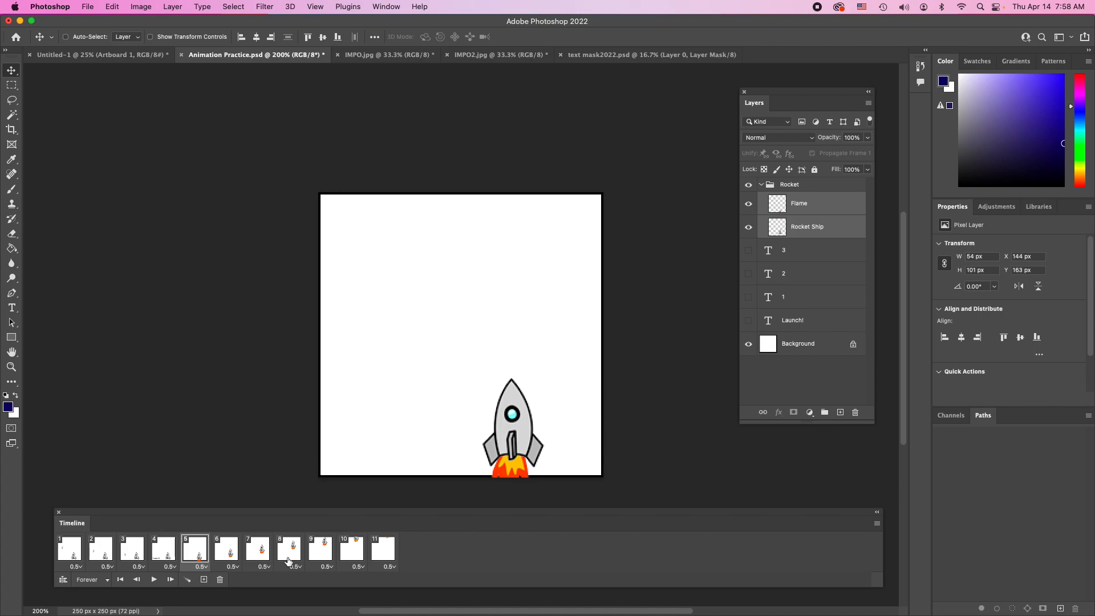
left_click(71, 550)
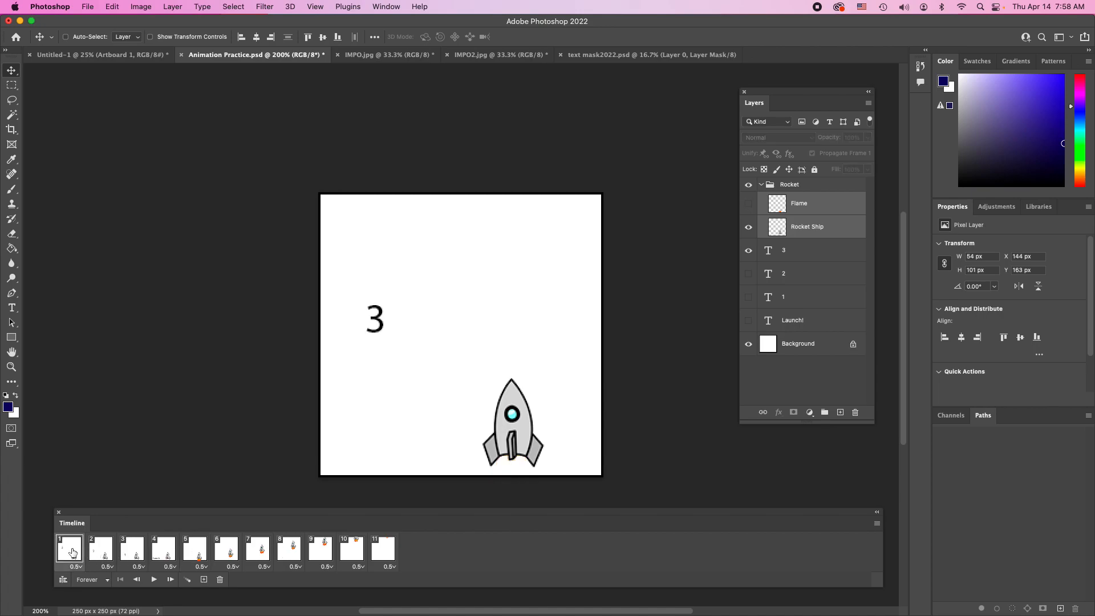
- Preview the tweened animation and set the delay of frames 5 to 11 to 0.2 seconds
left_click(153, 580)
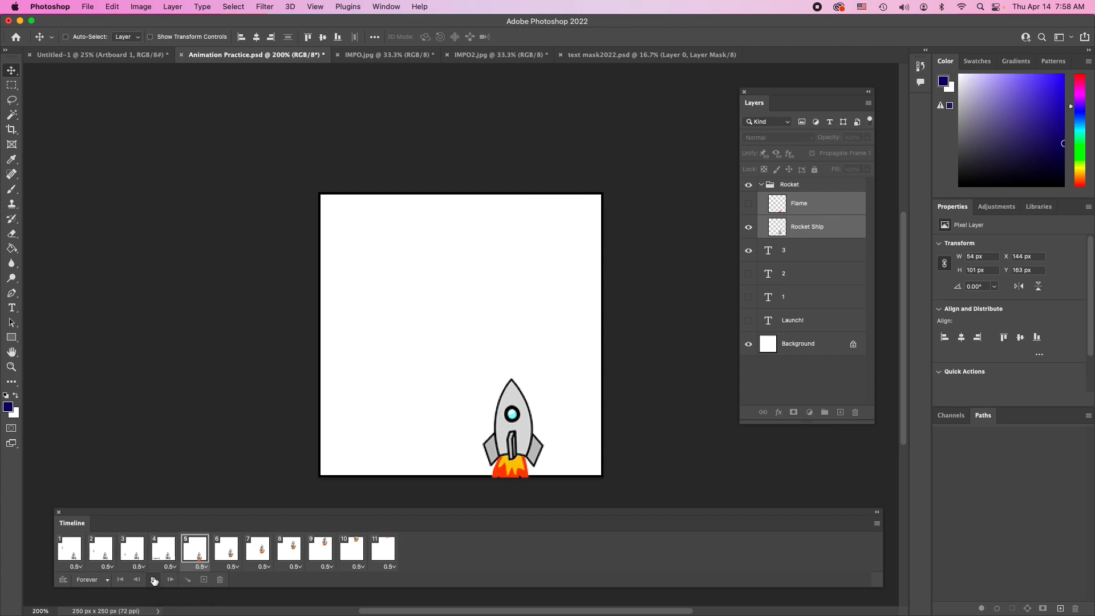
left_click(153, 581)
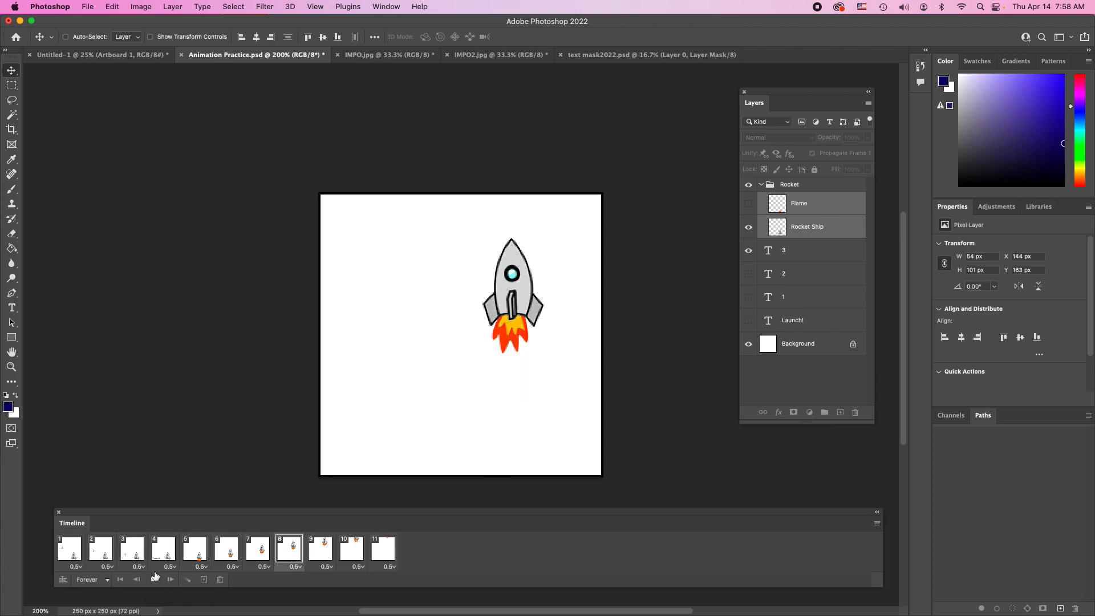
left_click(197, 551)
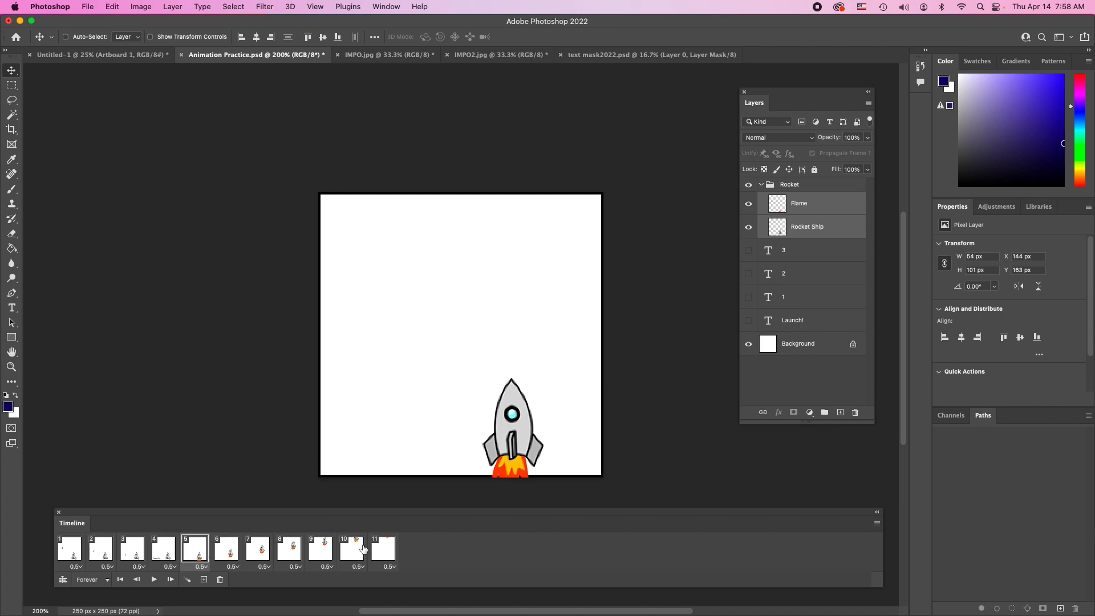
left_click(388, 553, "shift")
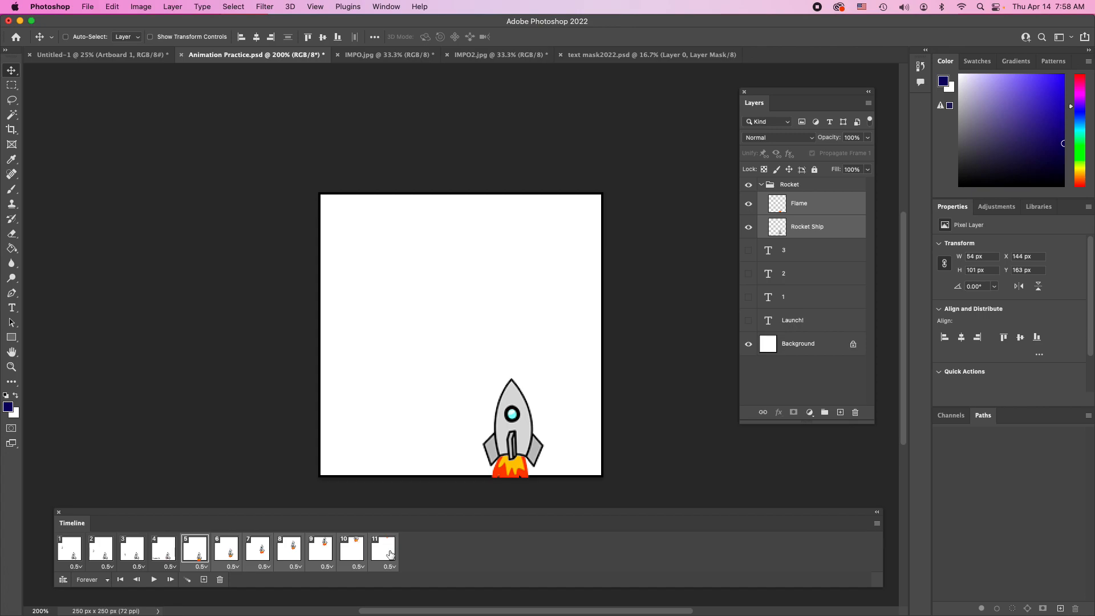
left_click(390, 567)
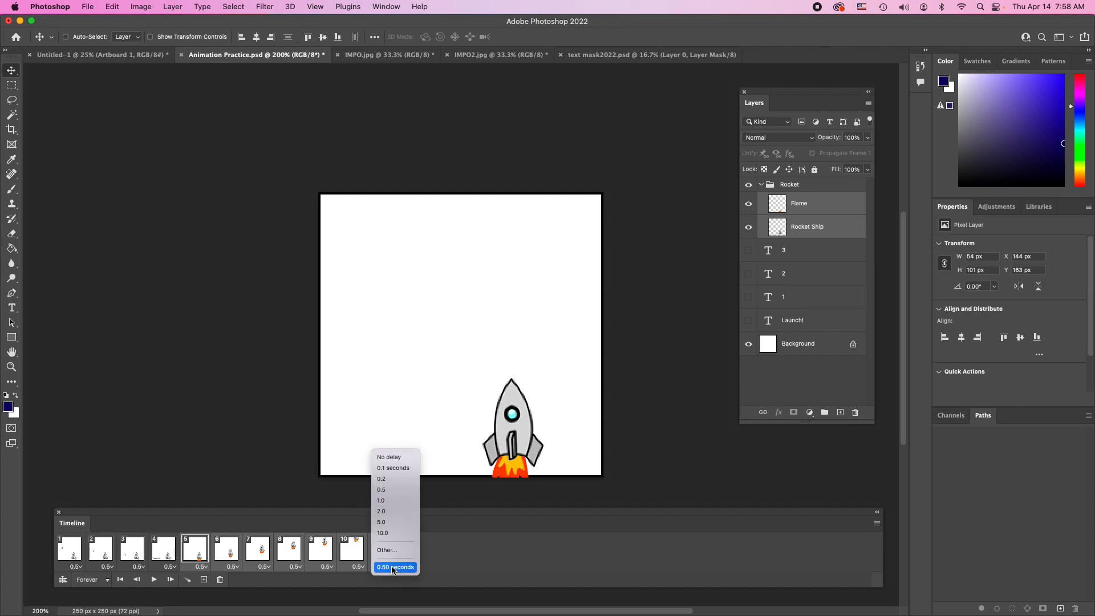
left_click(396, 479)
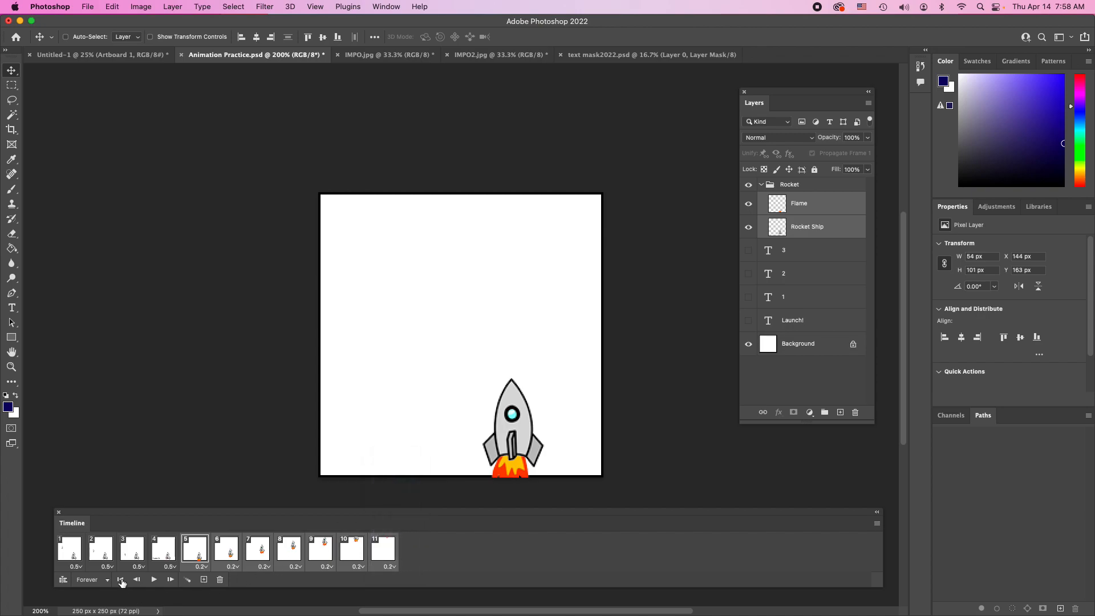
- Play the animation from the first frame, stop it, and look at the available looping options
left_click(71, 552)
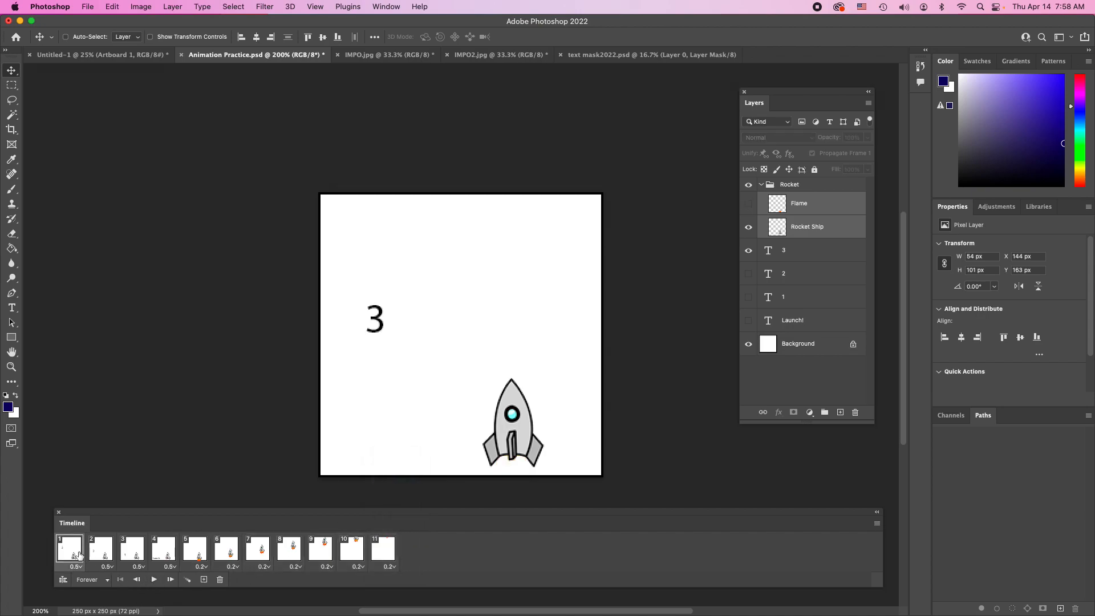
left_click(154, 580)
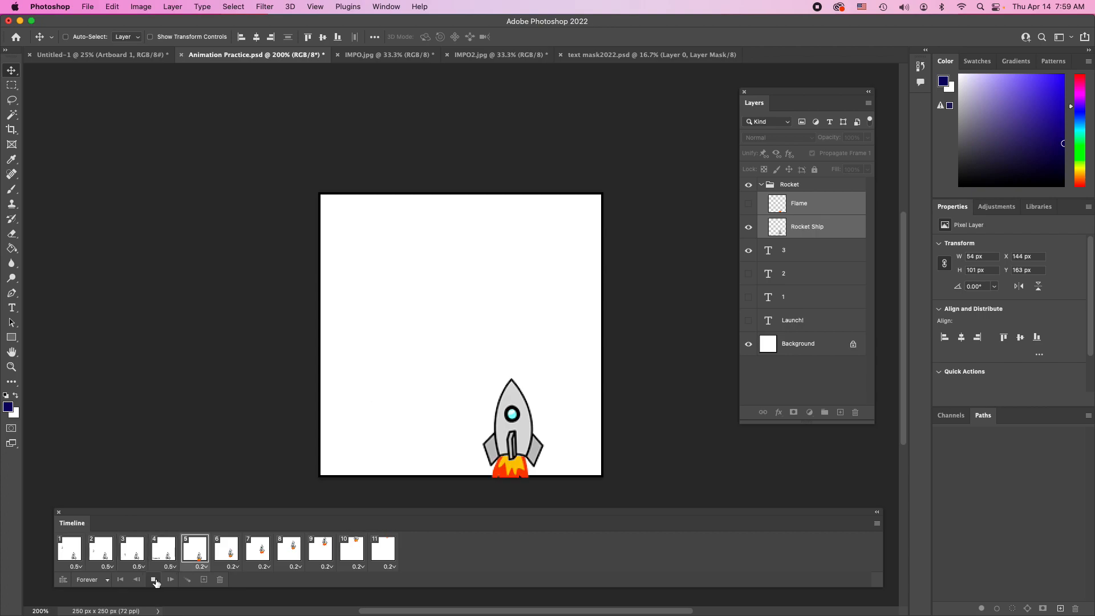
left_click(154, 580)
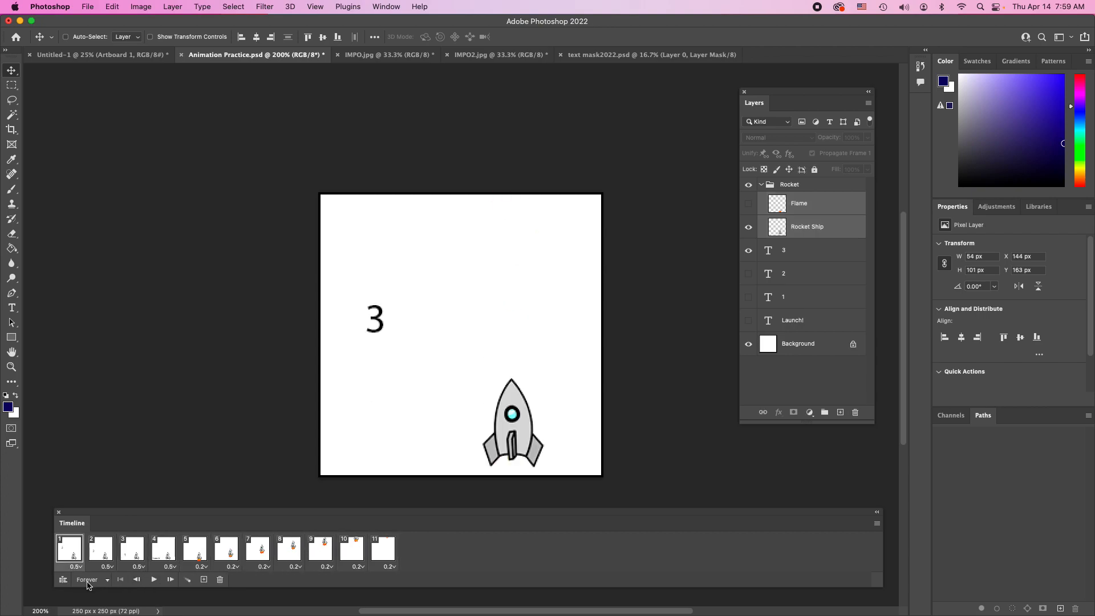
left_click(109, 581)
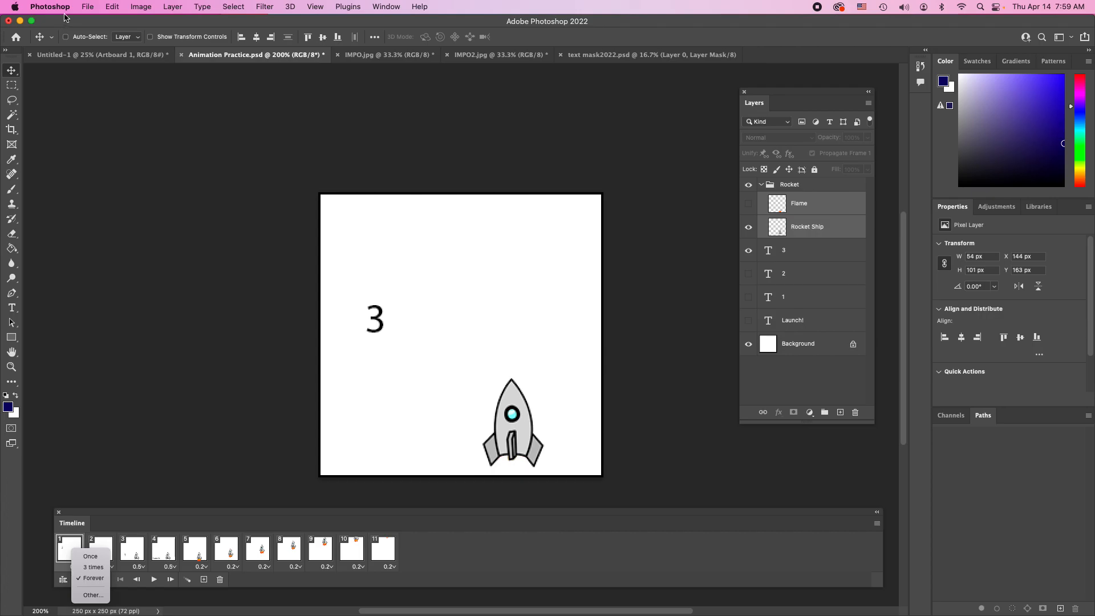
left_click(89, 9)
- Export the animation with Save for Web (Legacy) as Animation-Practice.gif on the Desktop, replacing the existing file
left_click(88, 7)
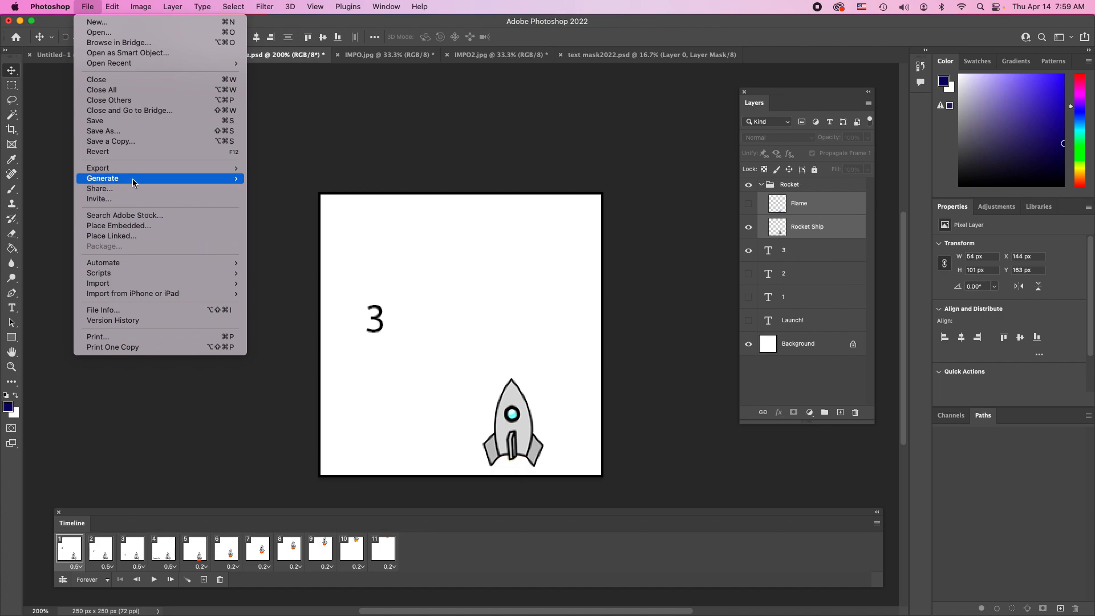
mouse_move(136, 181)
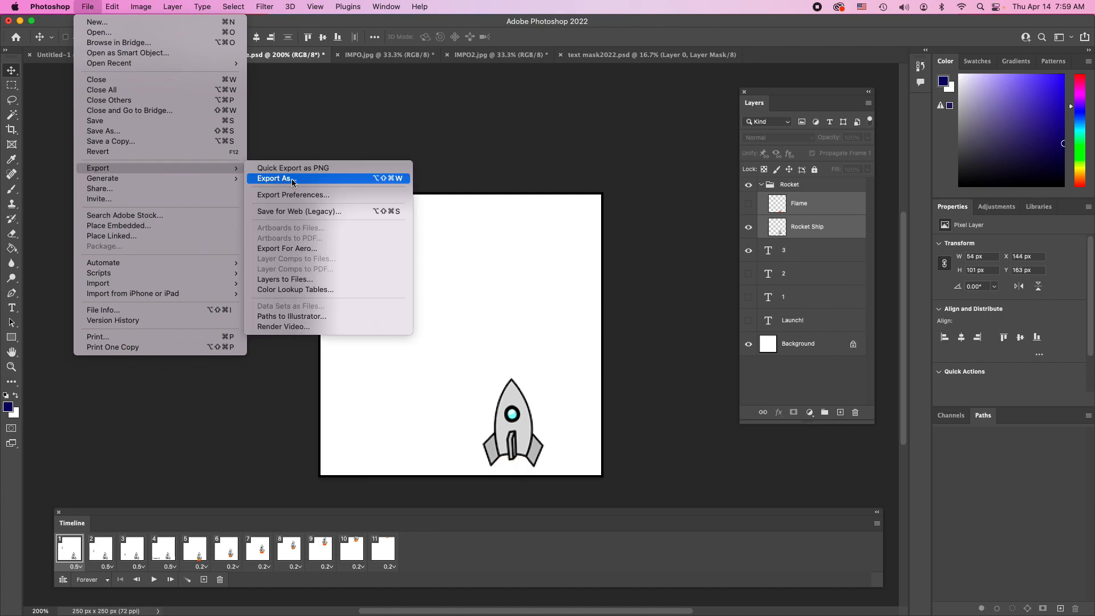
left_click(295, 212)
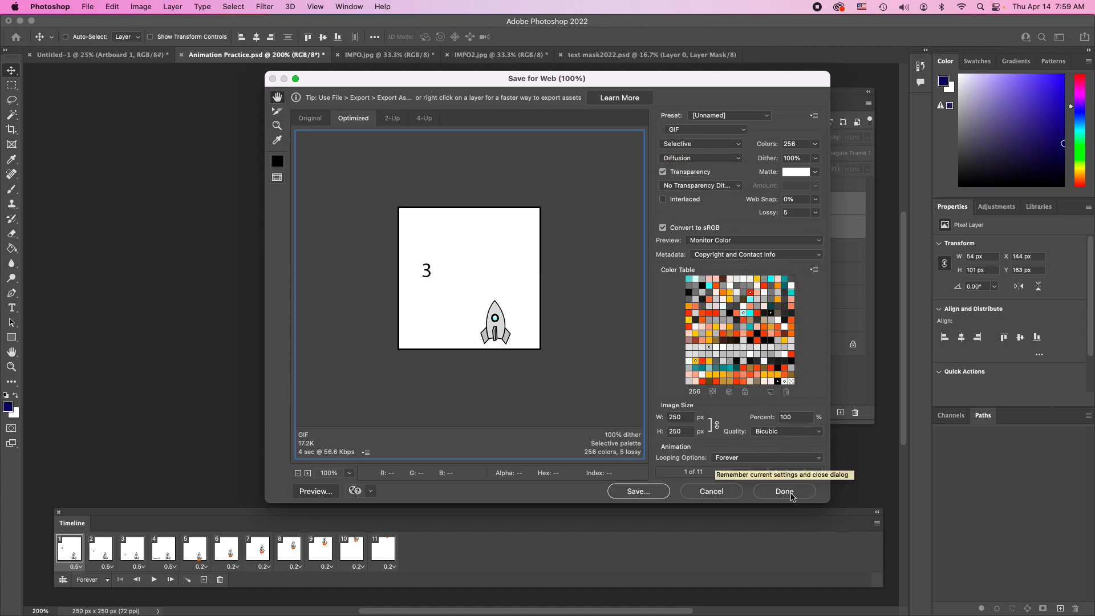
left_click(631, 494)
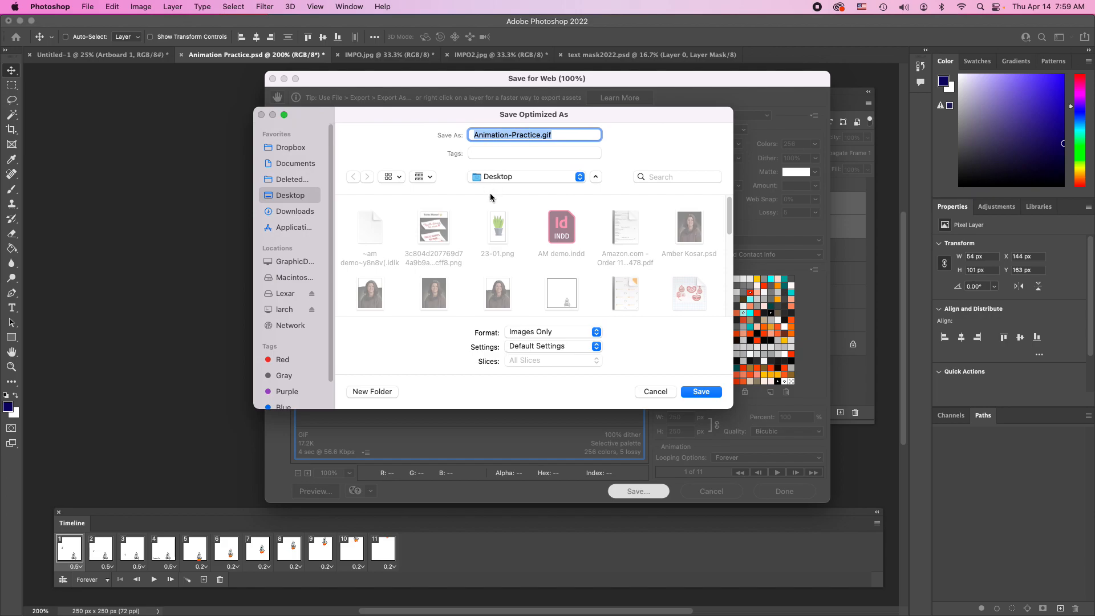
left_click(702, 393)
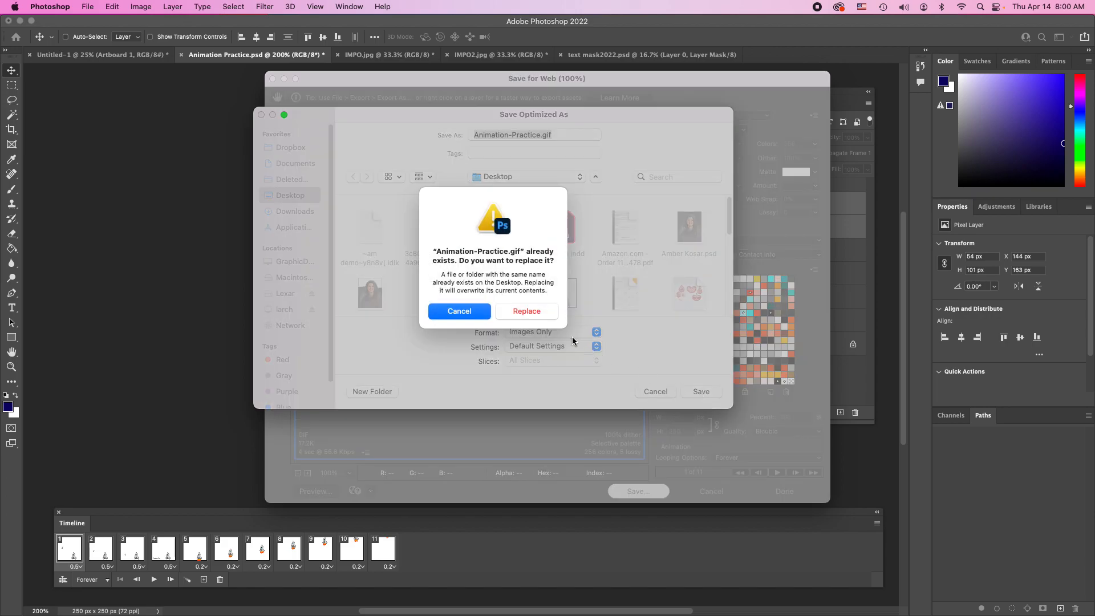
left_click(517, 312)
left_click(696, 321)
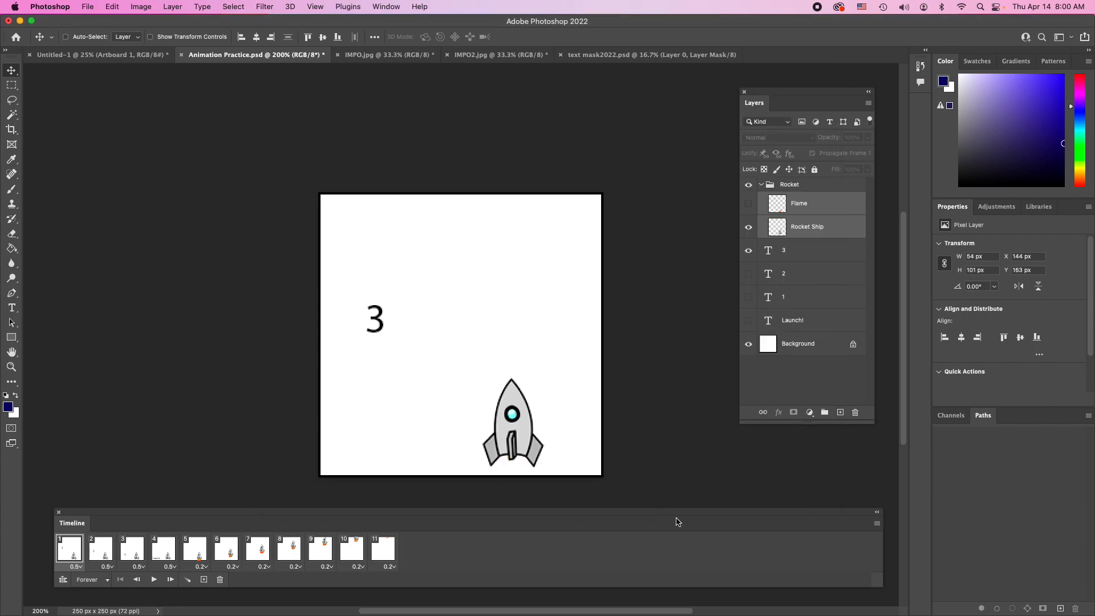
- Minimize Photoshop, switch to Chrome and open Animation-Practice.gif from the desktop in a new tab to view the animation
left_click(20, 21)
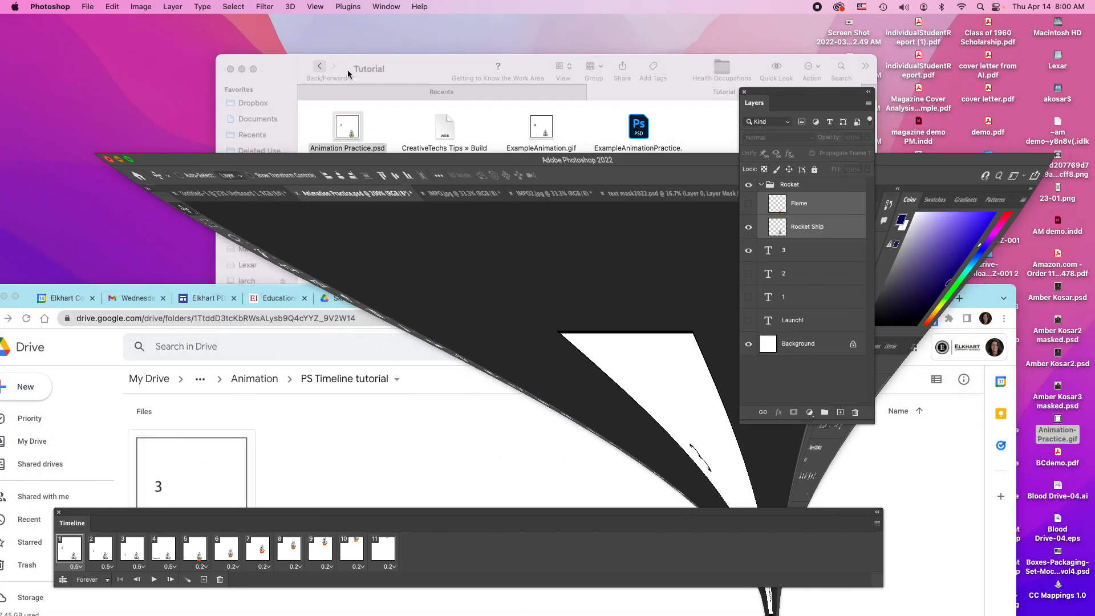
left_click_drag(976, 284, 785, 78)
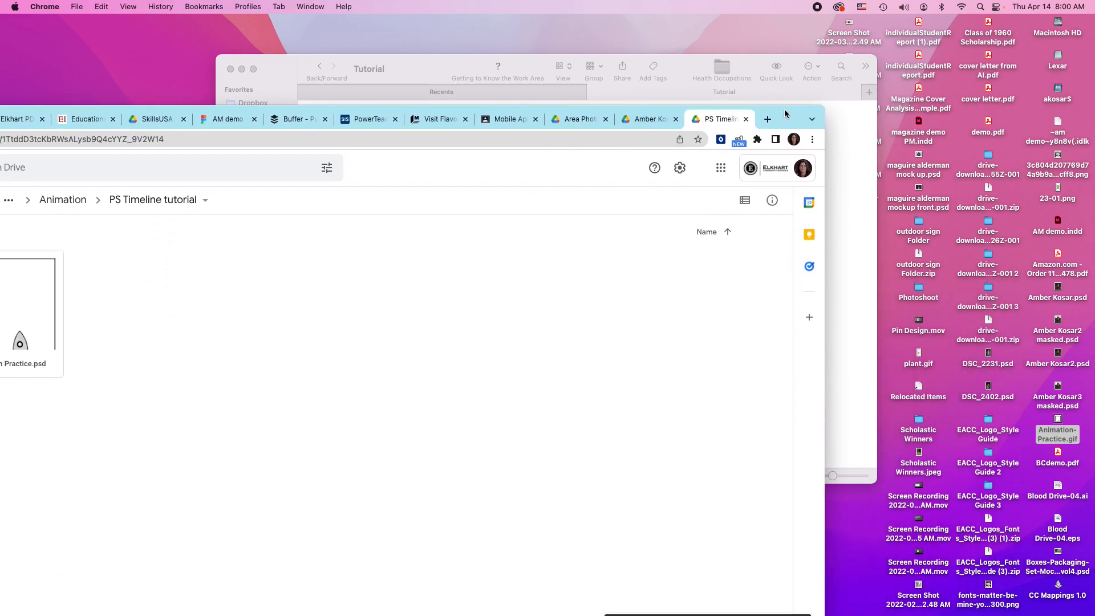
left_click_drag(1062, 419, 949, 214)
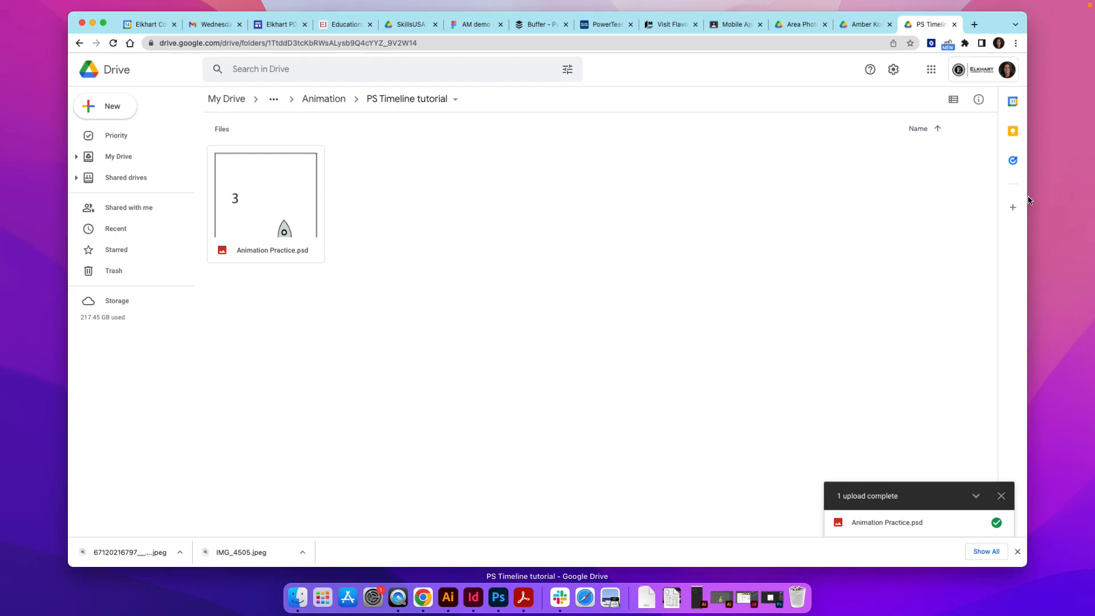
left_click(986, 26)
left_click_drag(1058, 422, 423, 596)
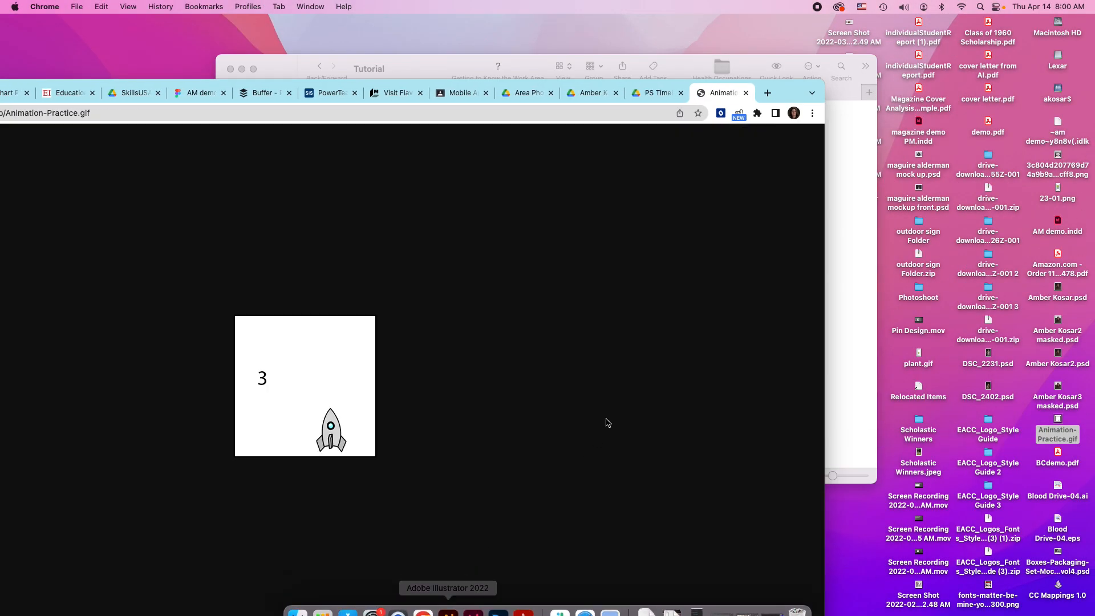